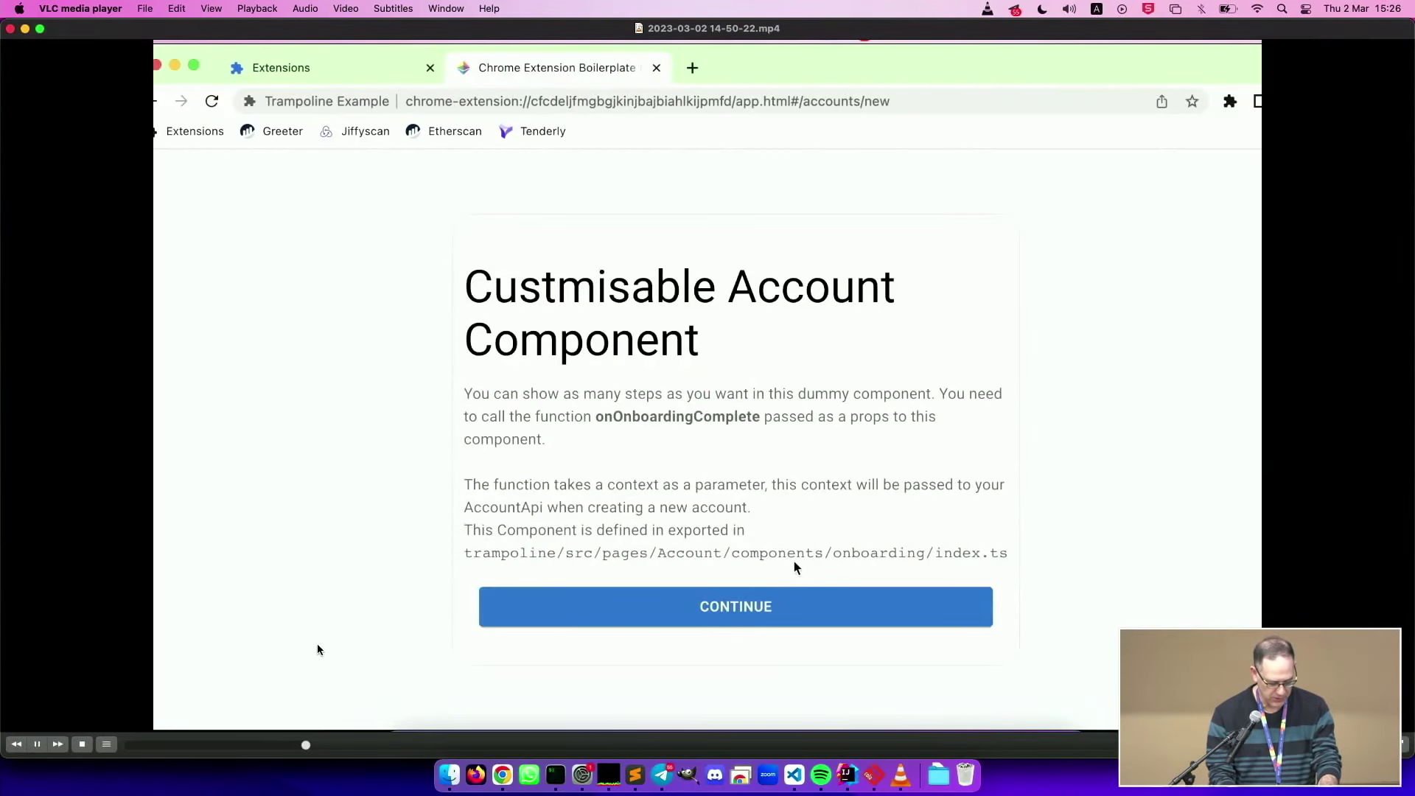
Replay the demo recording from near its beginning in full screen, pausing and resuming at the Extensions page
drag(306, 745, 147, 745)
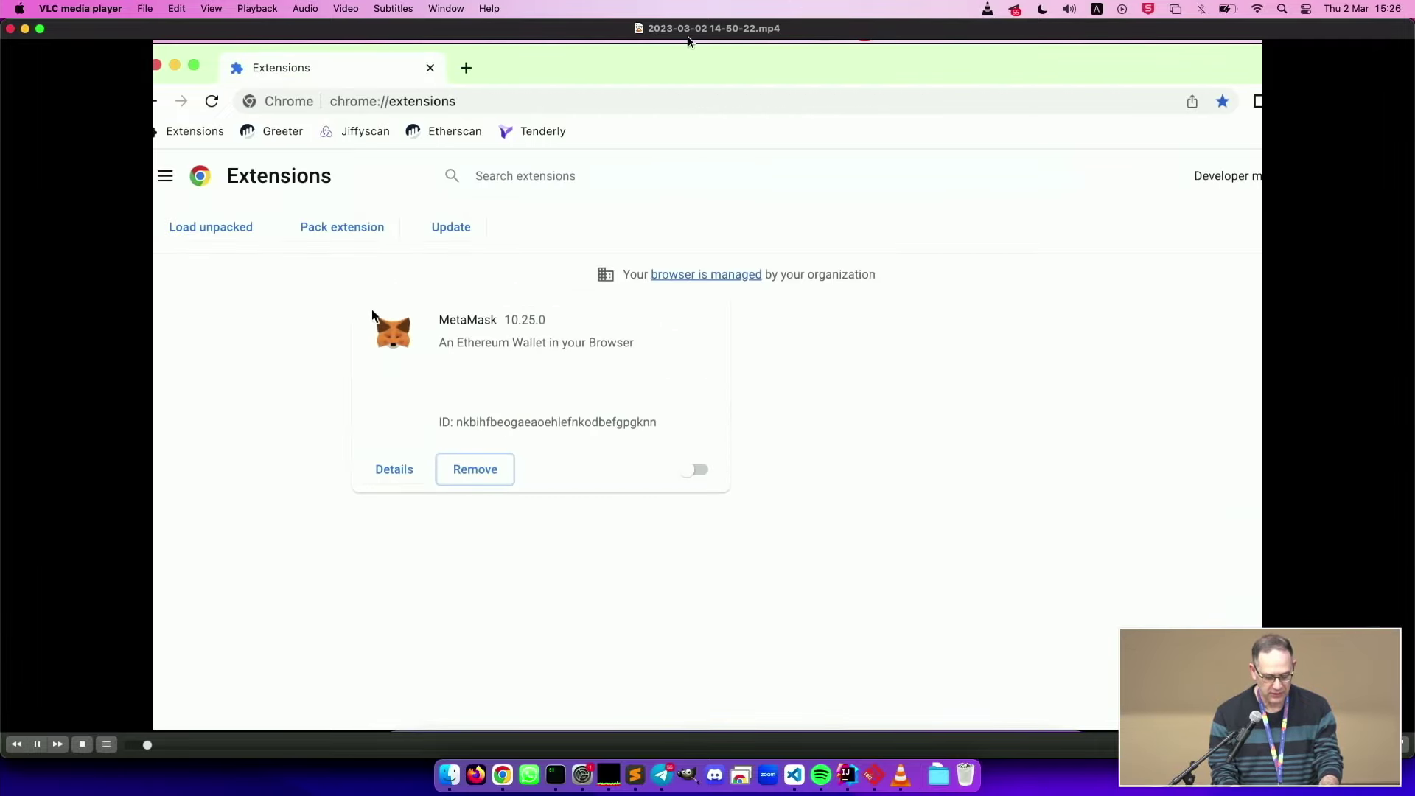
double_click(691, 29)
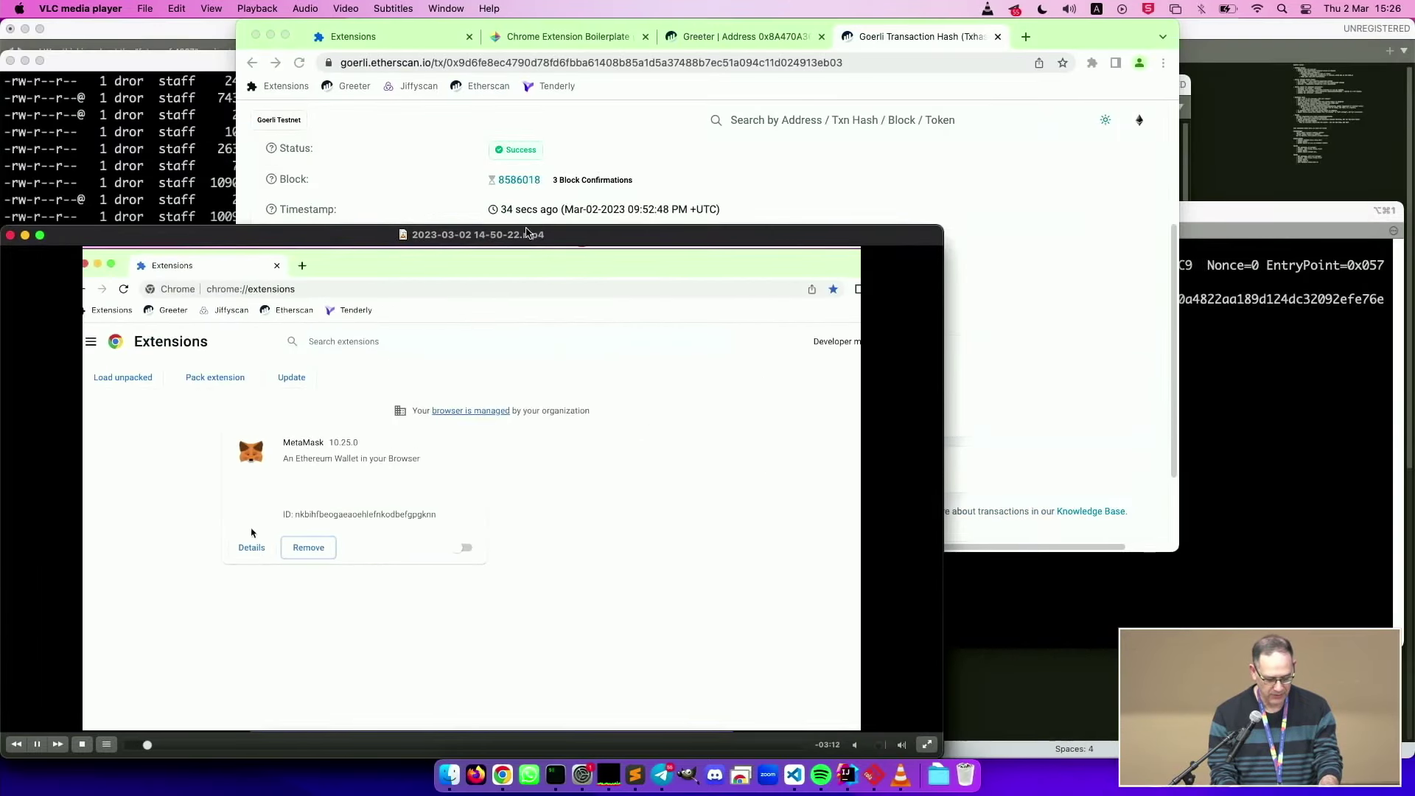
double_click(527, 233)
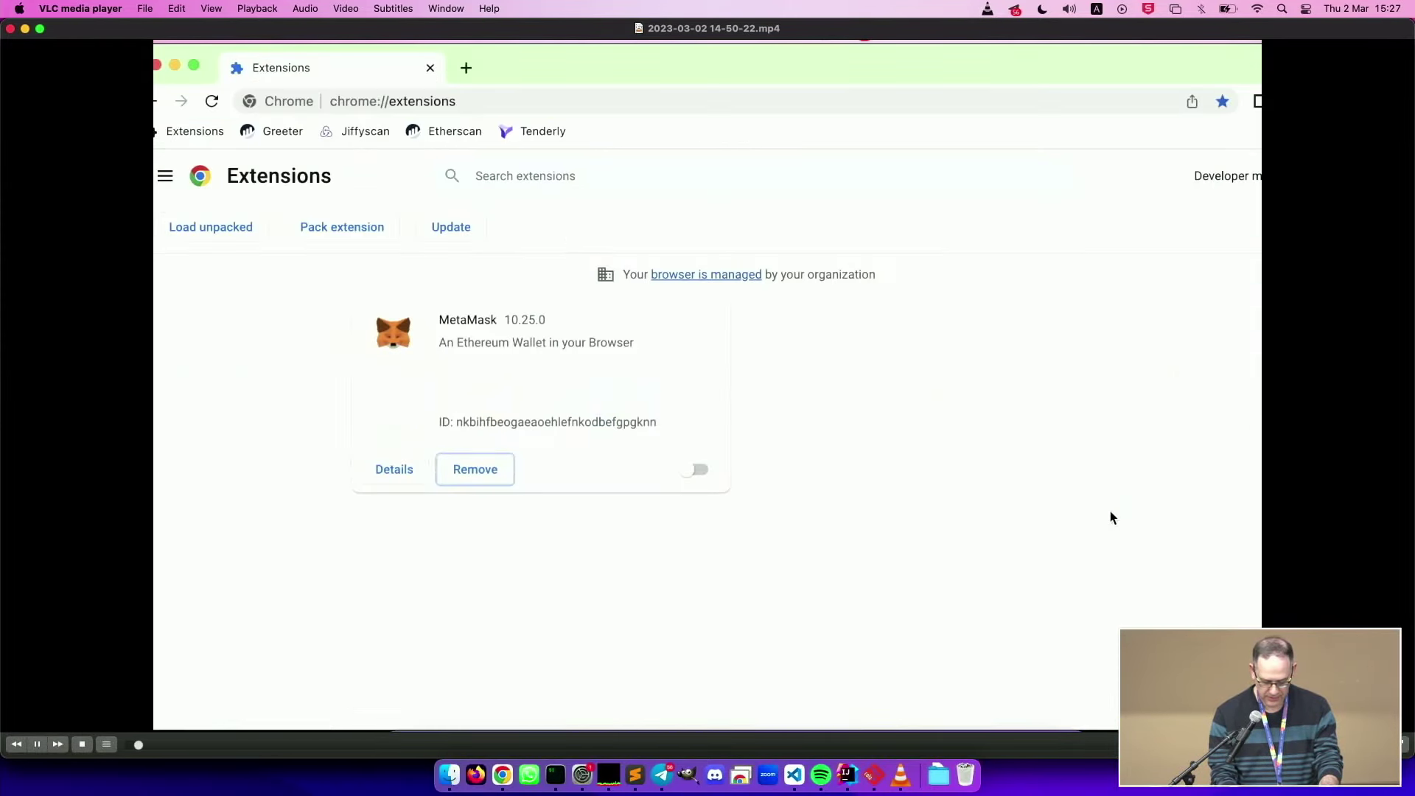
double_click(326, 304)
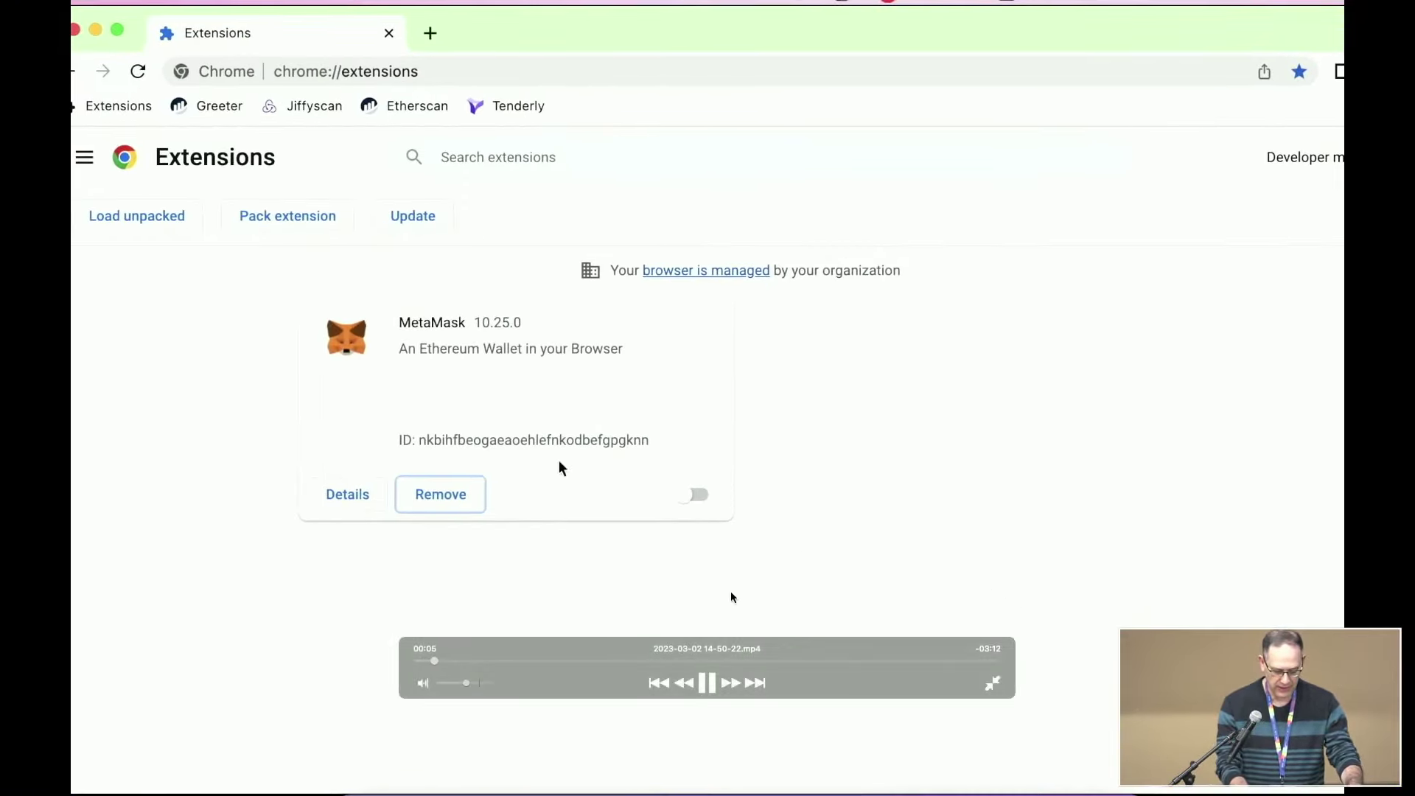
click(707, 687)
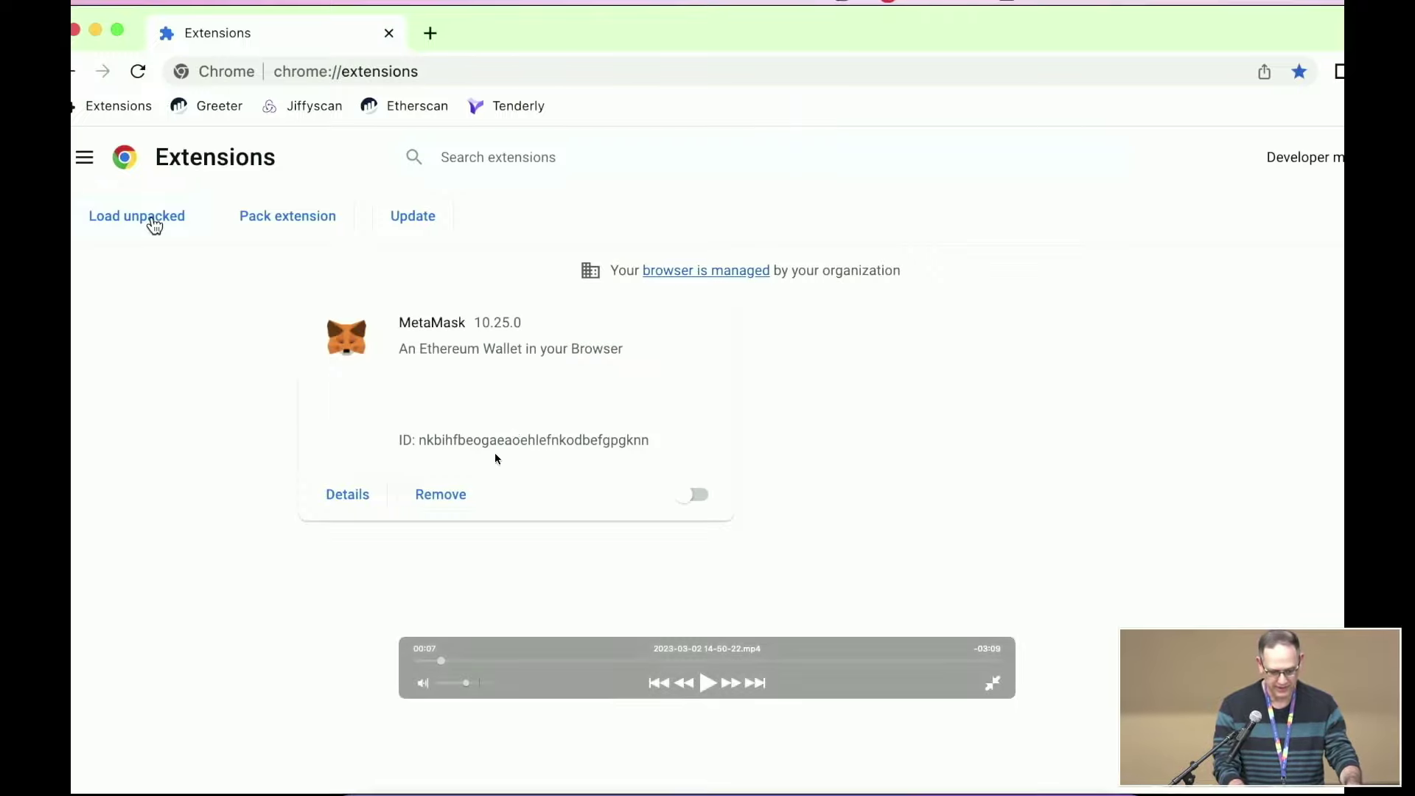
click(707, 683)
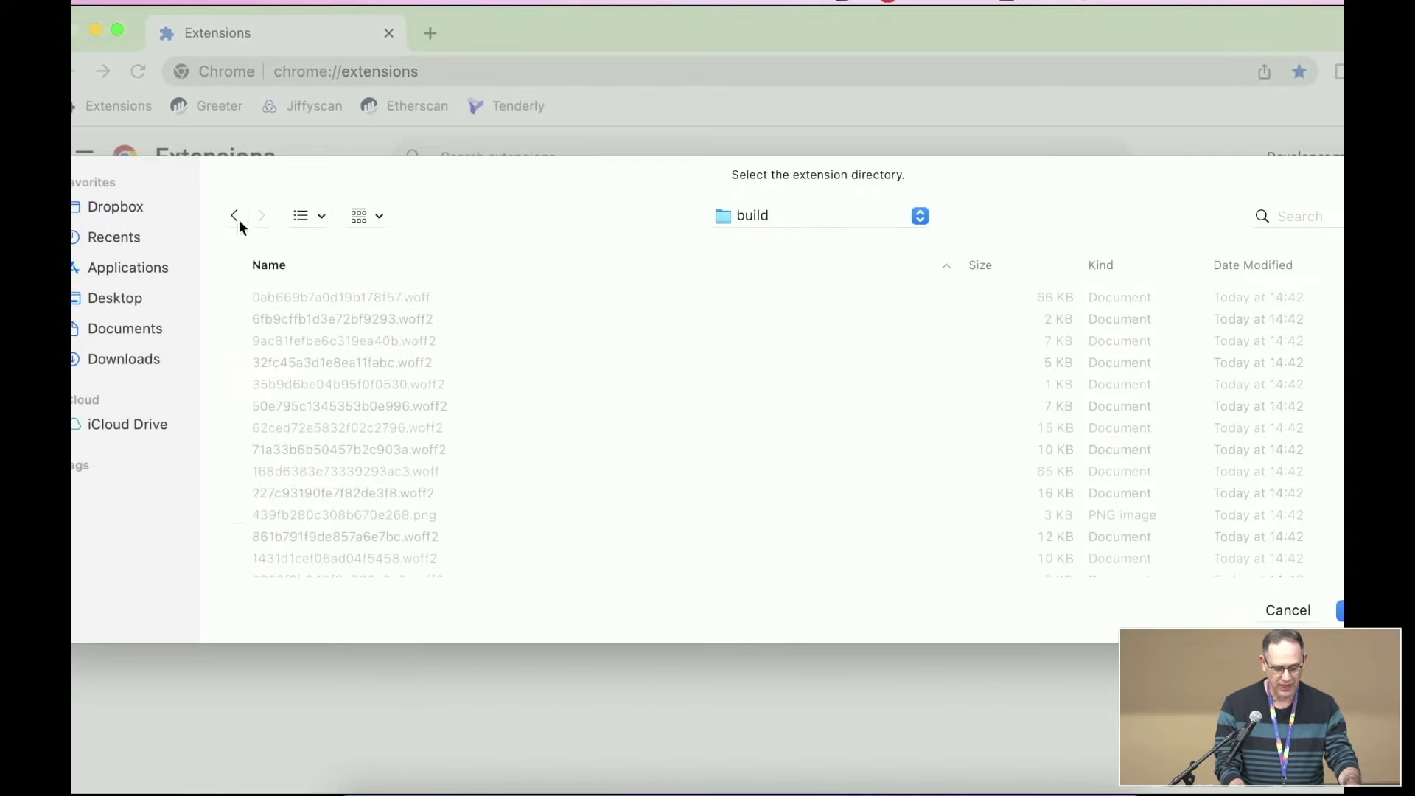
Continue past the customisable account component in Trampoline's onboarding to create the Test account
mouse_move(1325, 467)
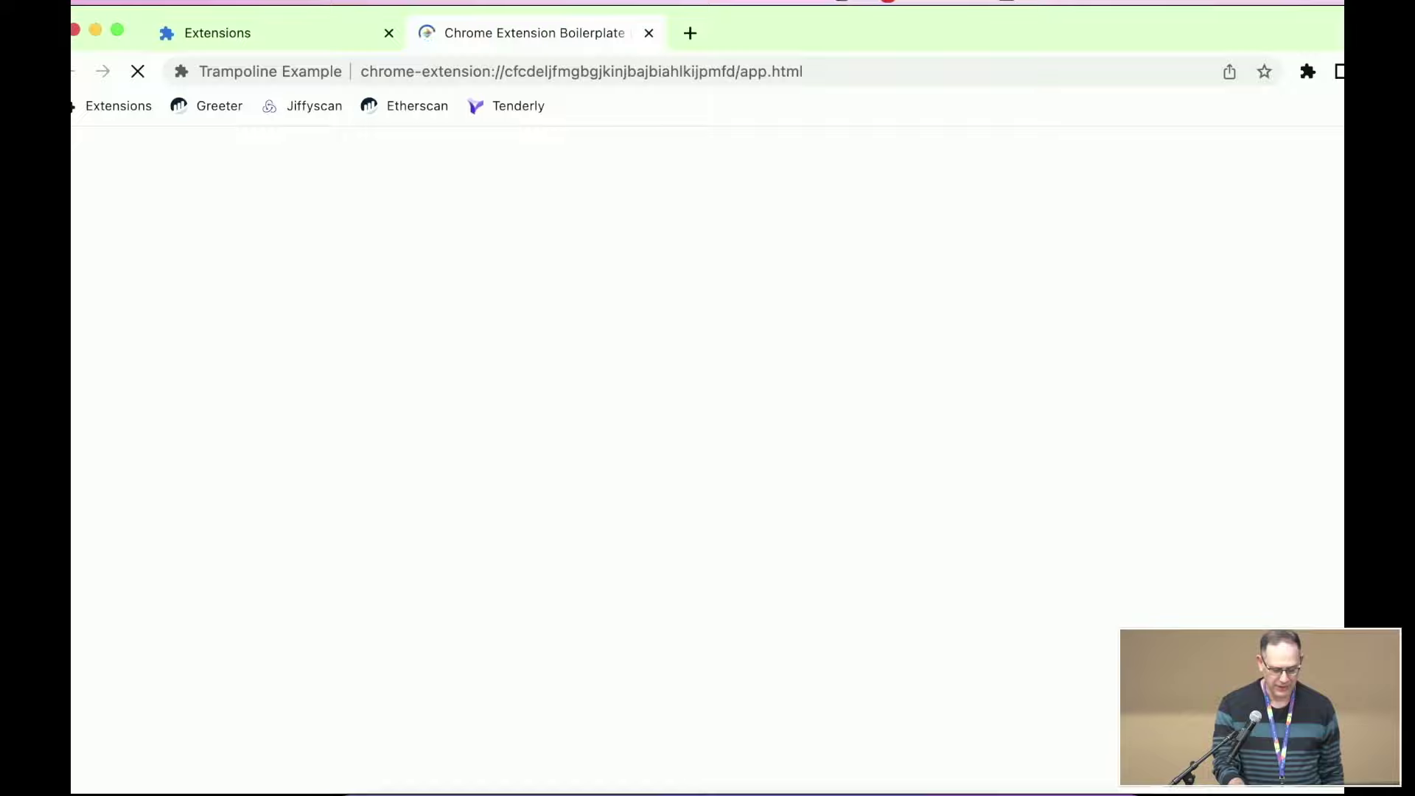
mouse_move(461, 310)
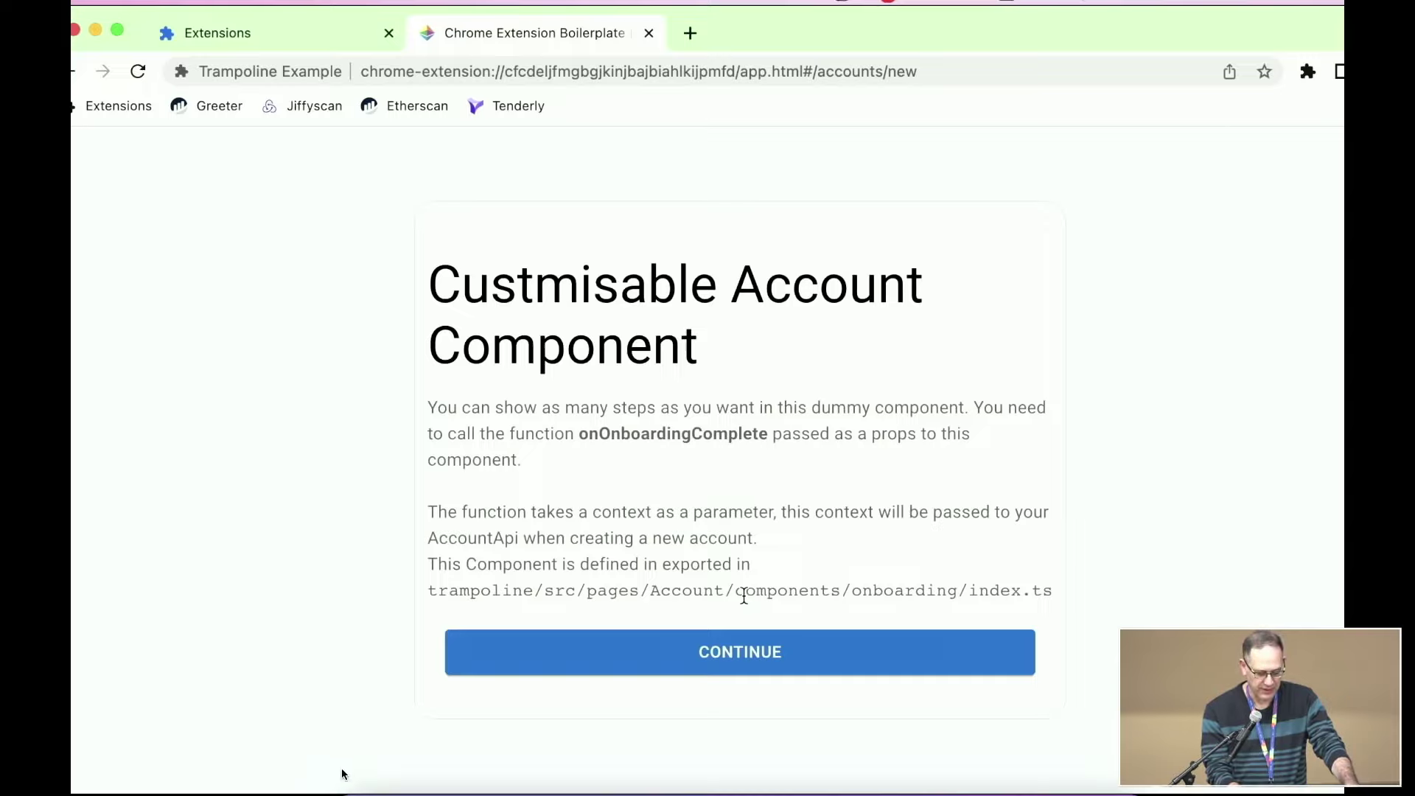
mouse_move(335, 774)
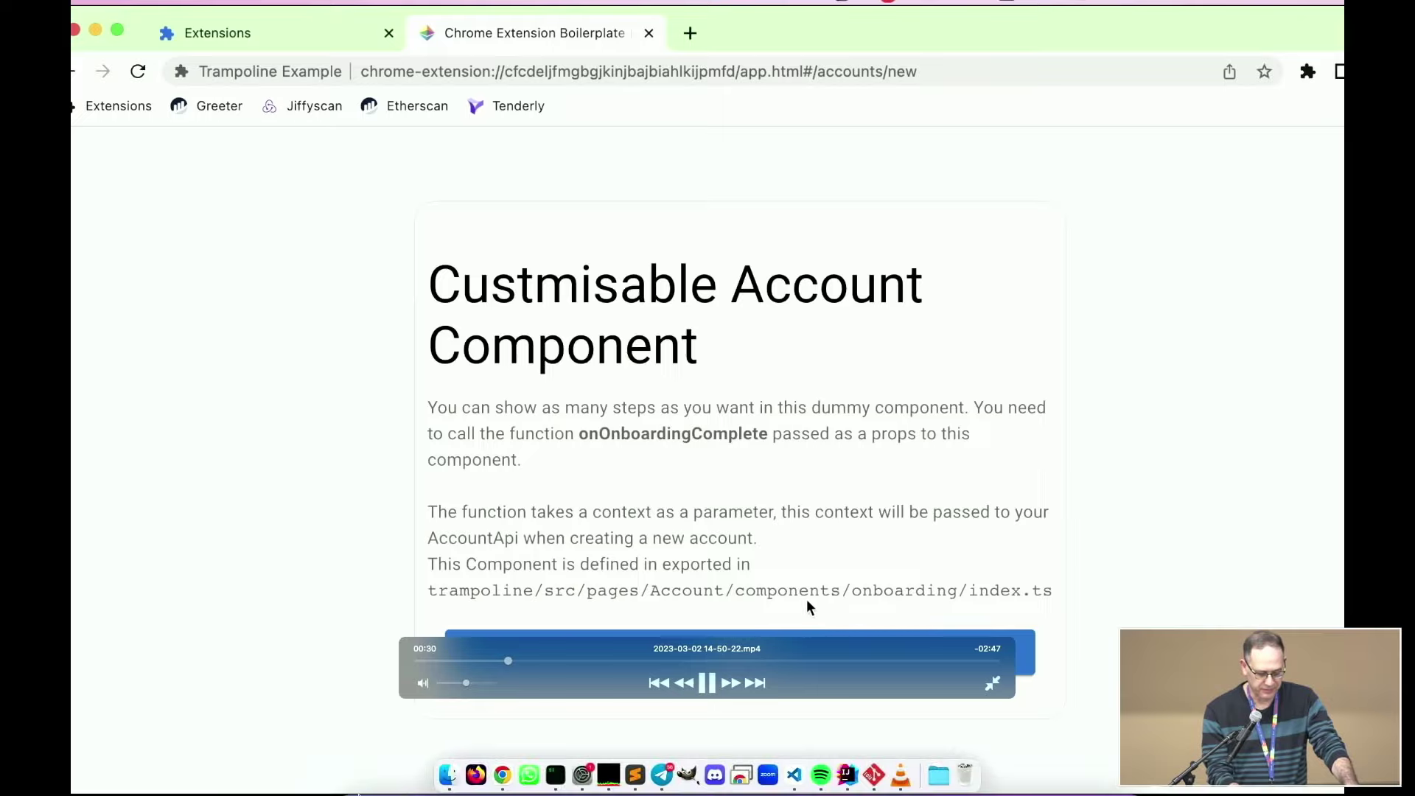
click(752, 654)
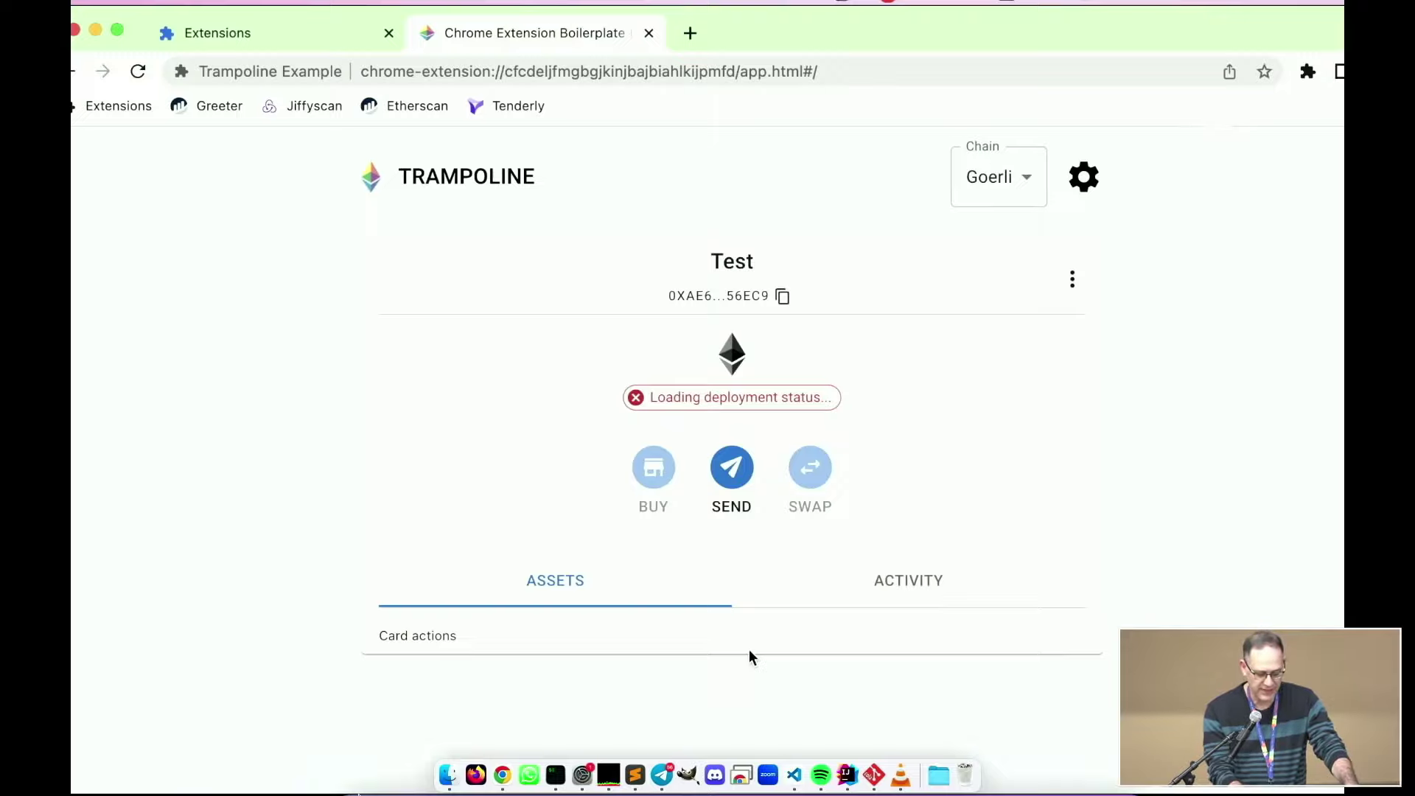
Copy the Test account's address and set it as the recipient of a new send in MetaMask
click(762, 305)
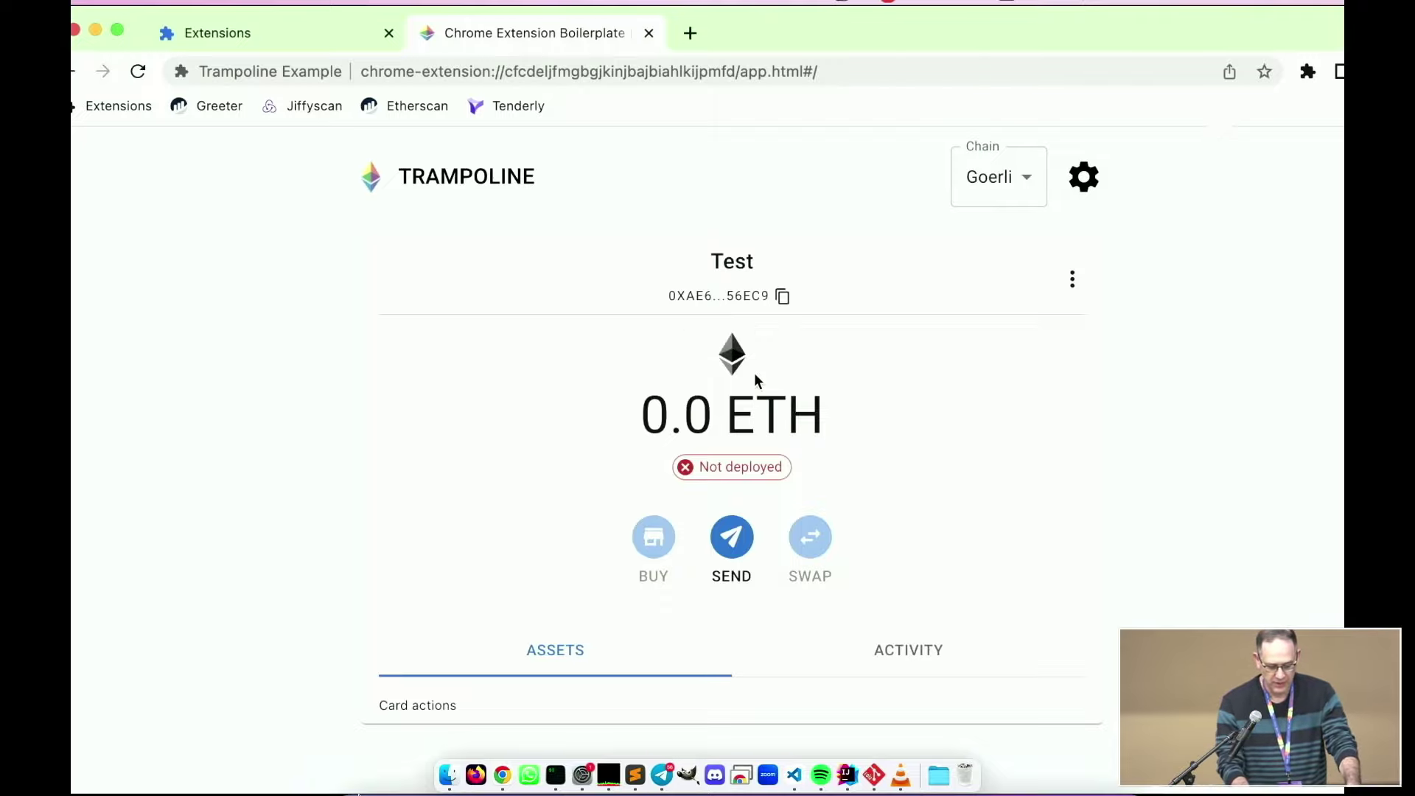
key(super+grave)
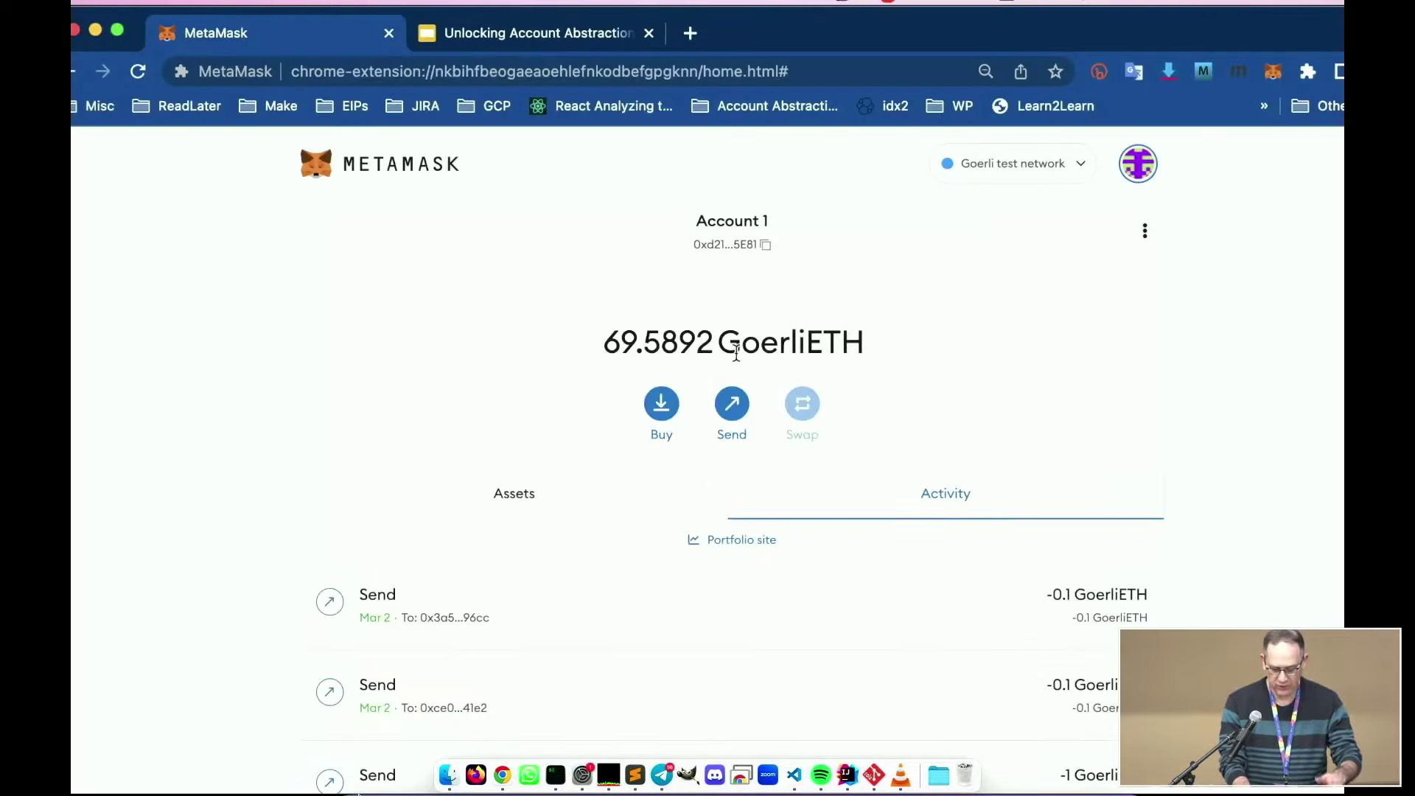
click(734, 404)
click(730, 405)
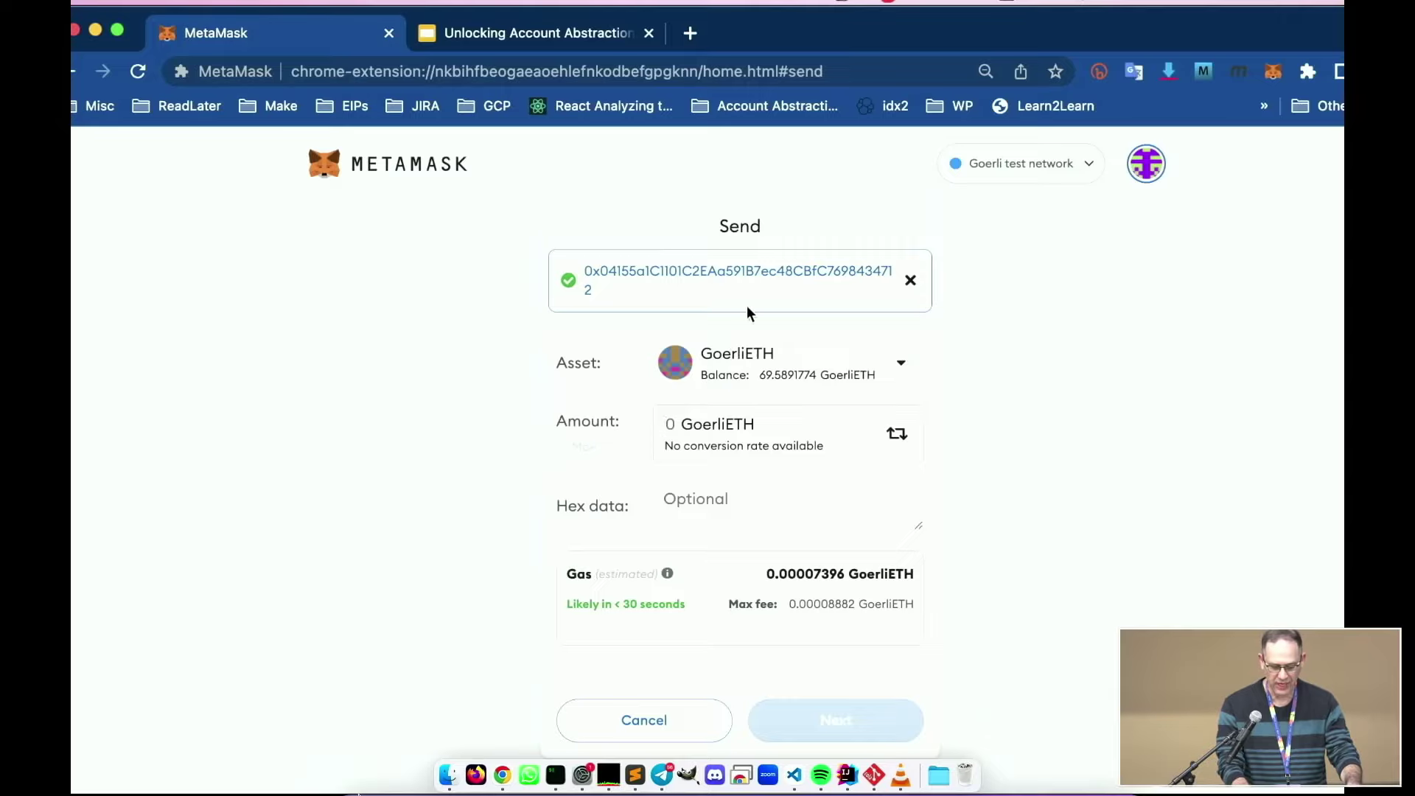
click(911, 280)
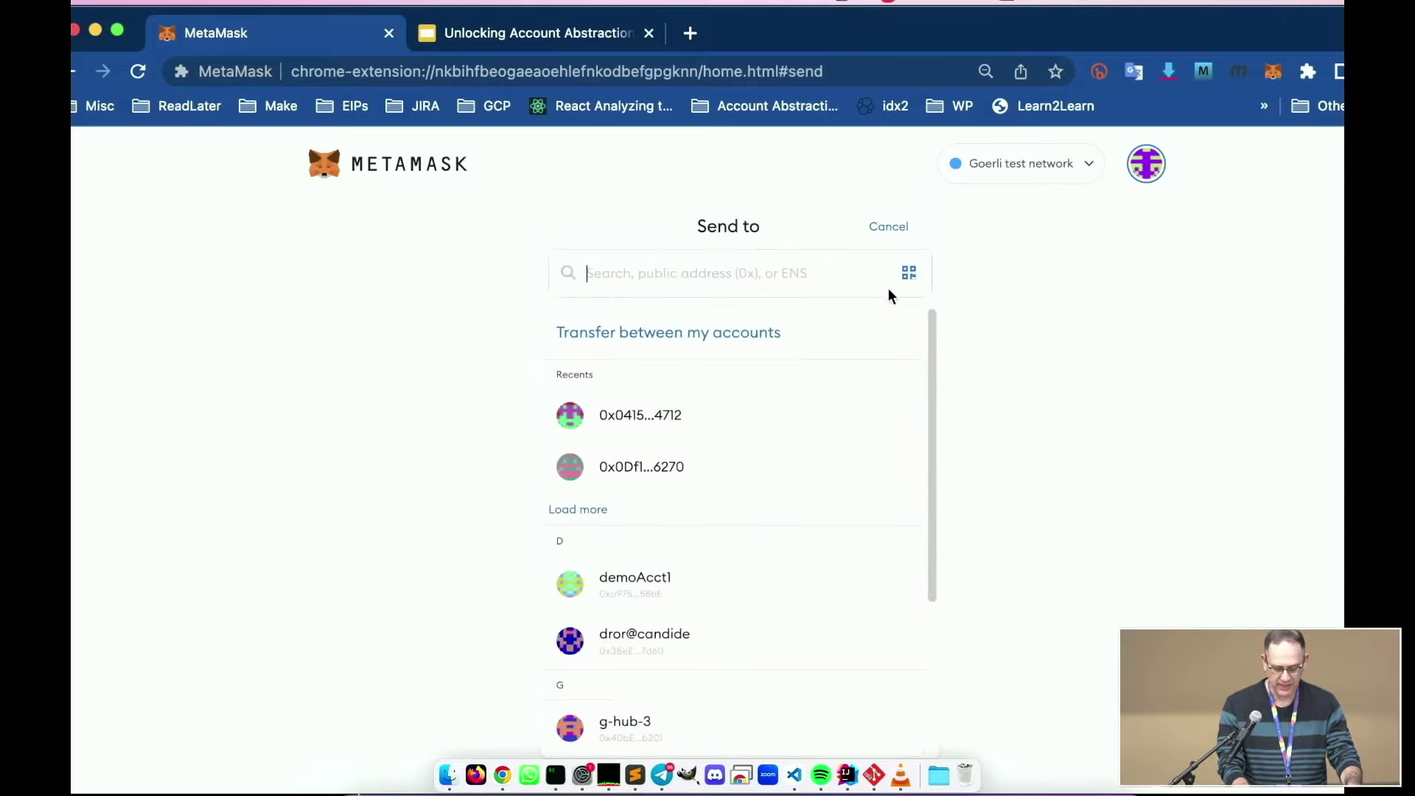
click(770, 263)
key(super+v)
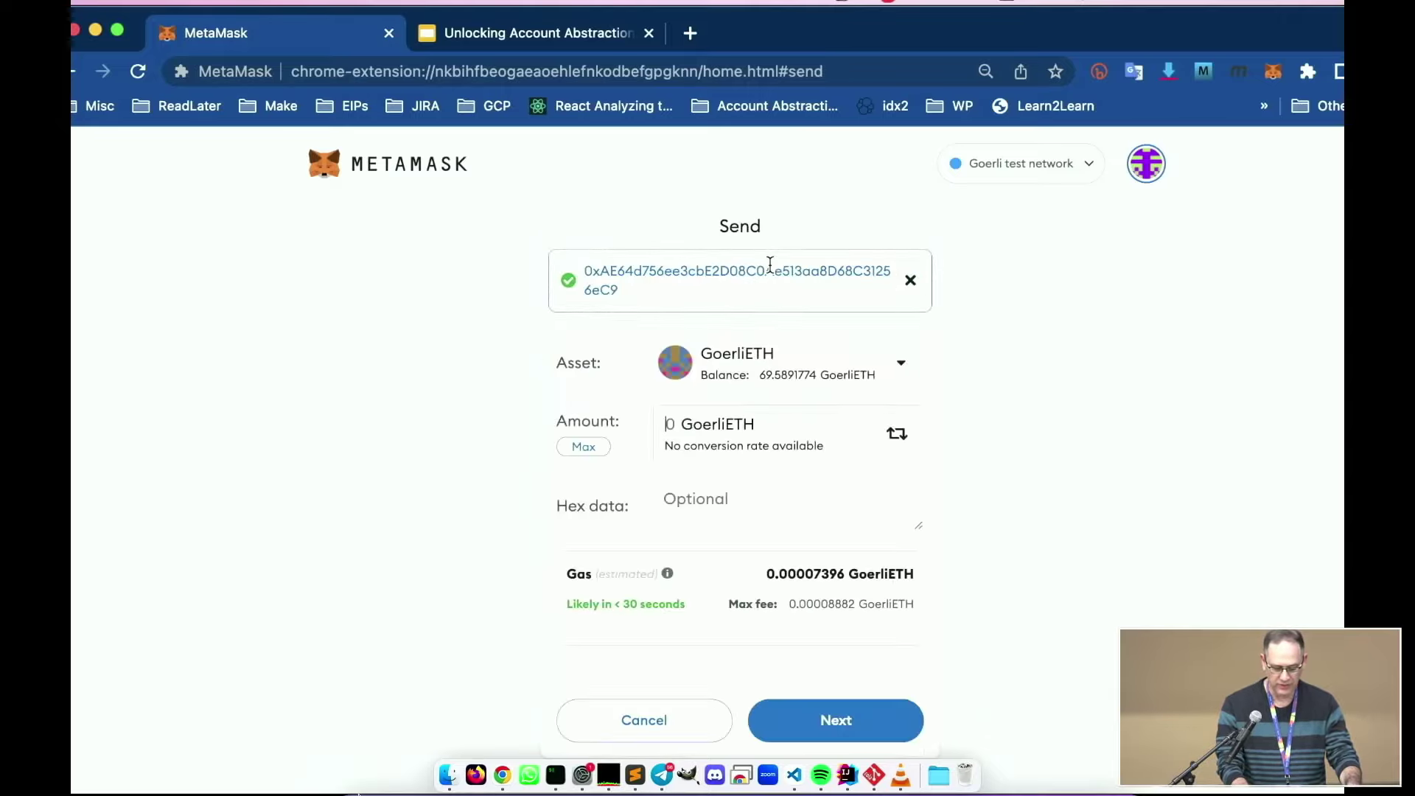
Set the send amount to 0.1 GoerliETH and confirm the transaction
click(709, 424)
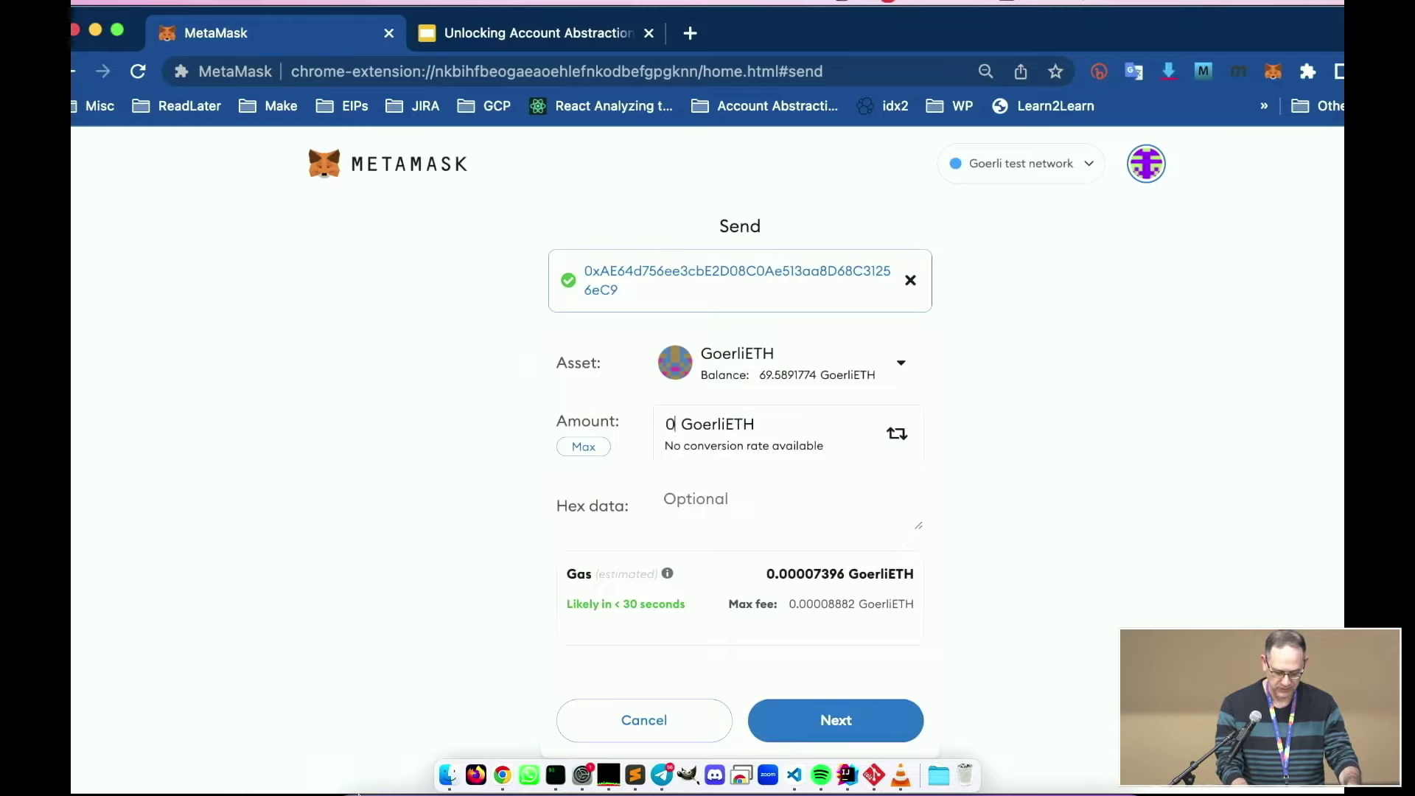
text(.1)
click(800, 723)
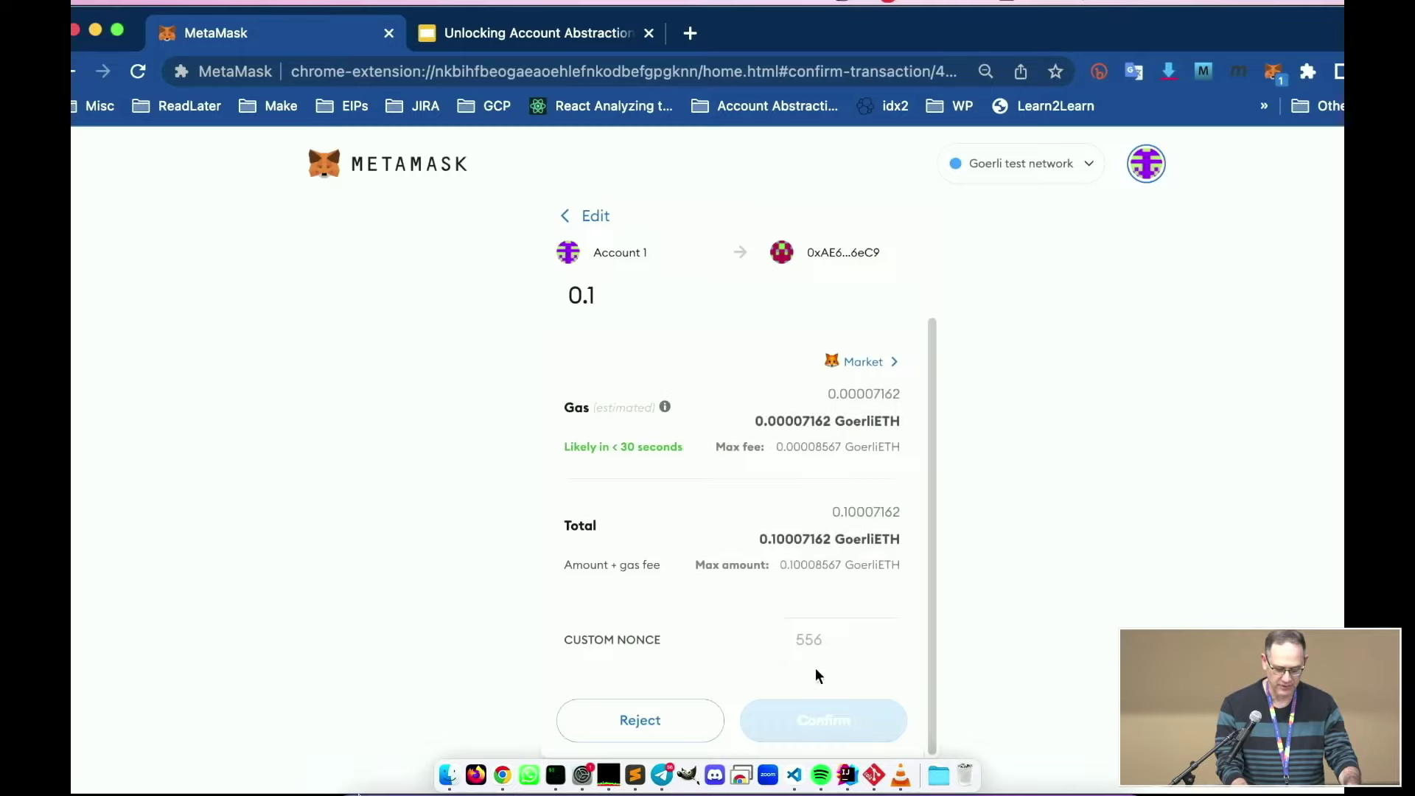
click(811, 715)
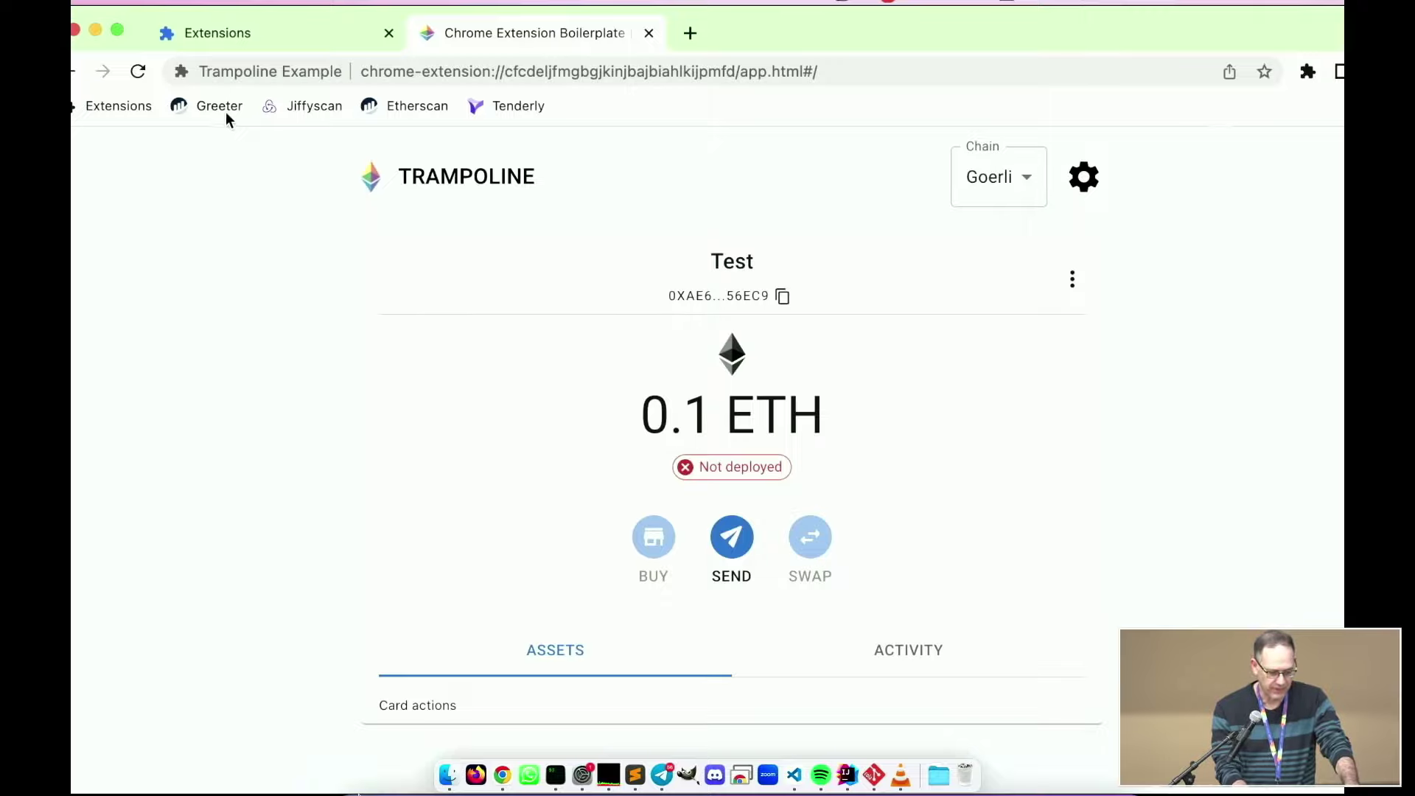
Open the bookmarked Greeter contract page on Etherscan in a new tab, alongside the Trampoline wallet
super+click(219, 106)
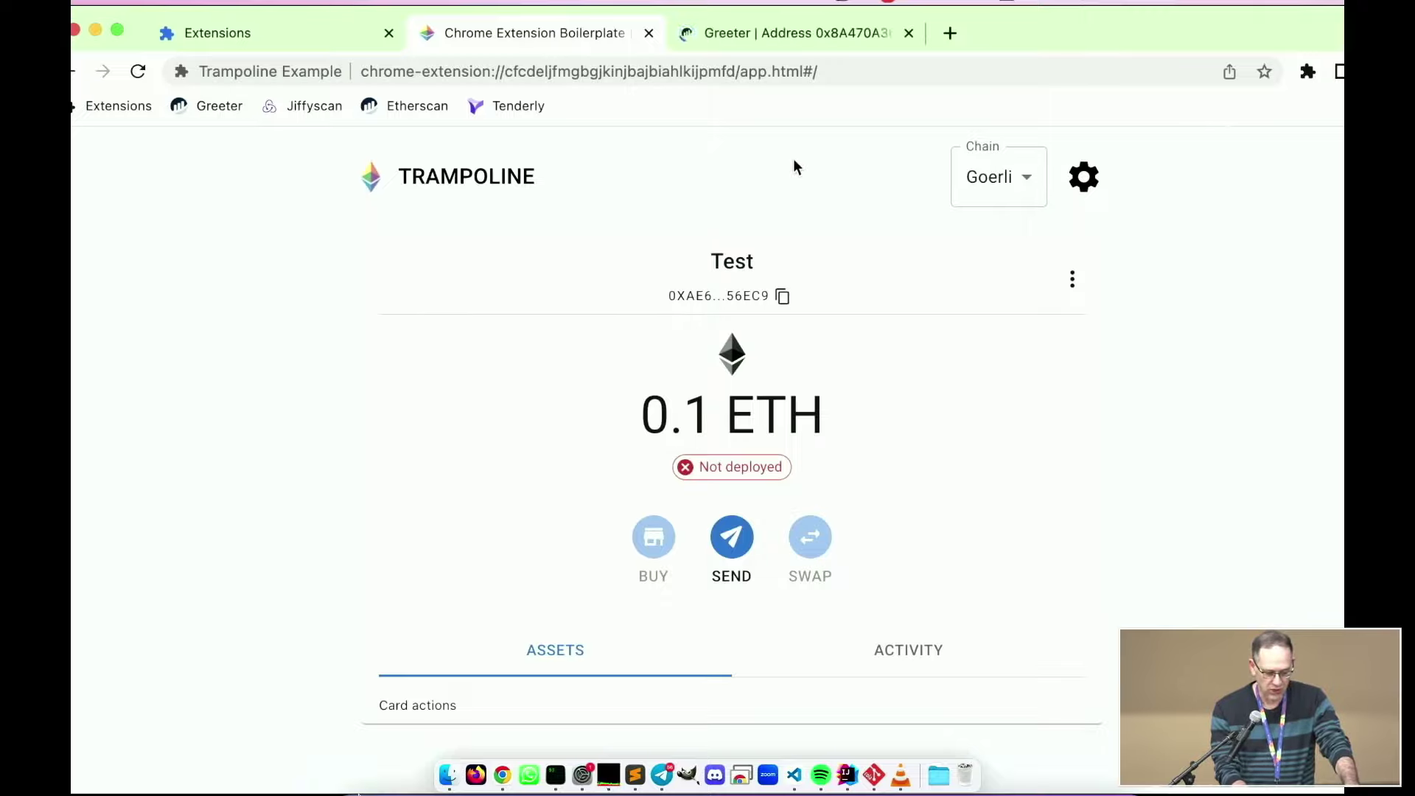
click(765, 34)
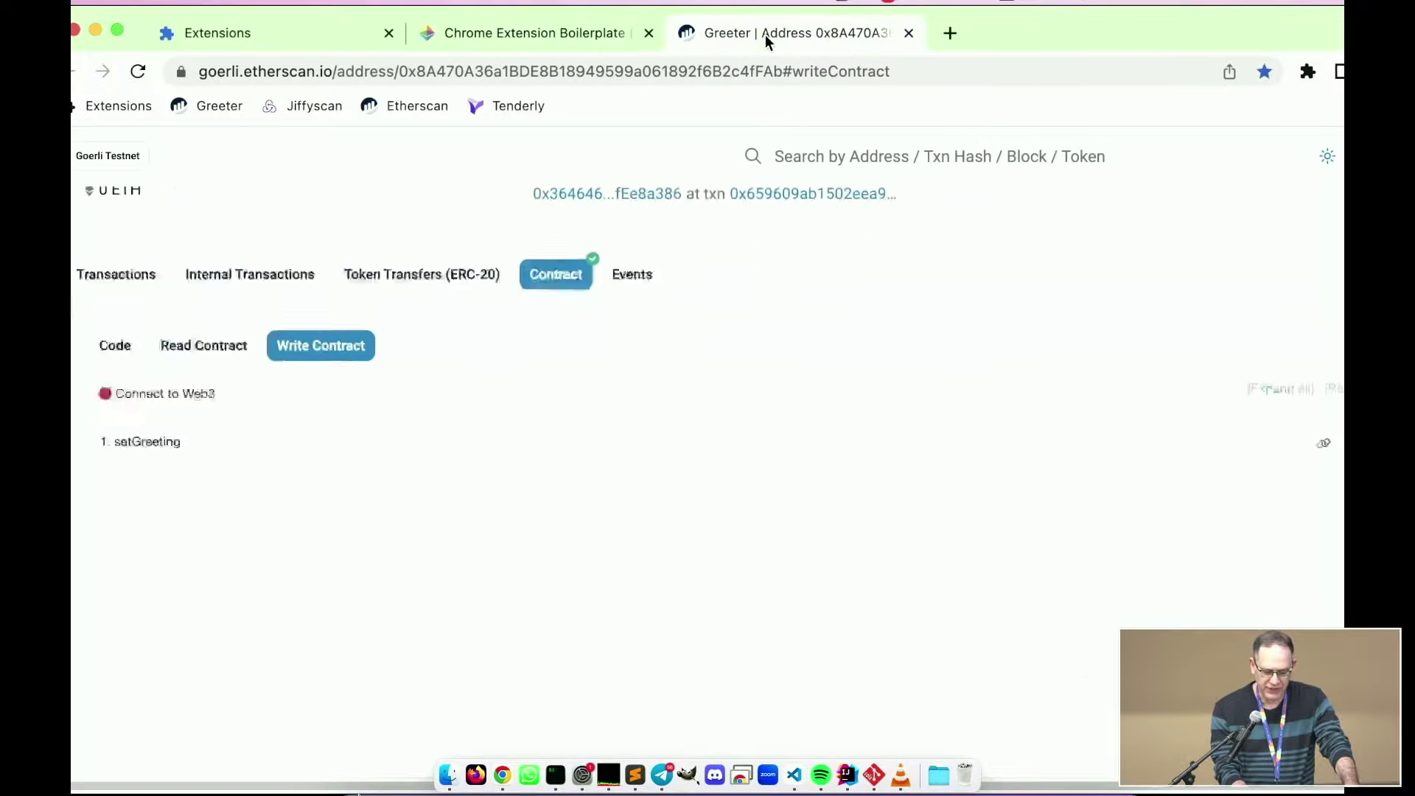
scroll(551, 342, up, 5)
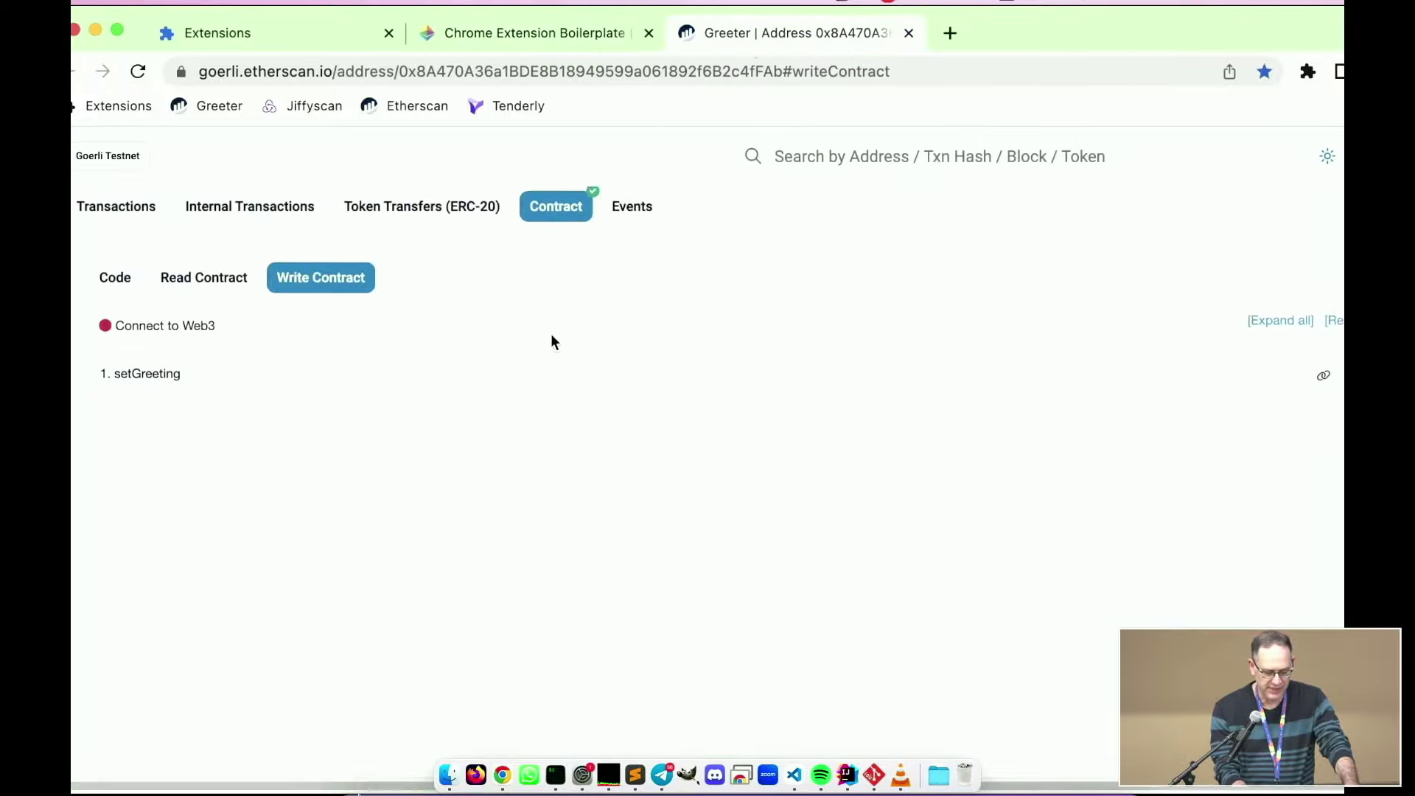
scroll(515, 329, up, 1)
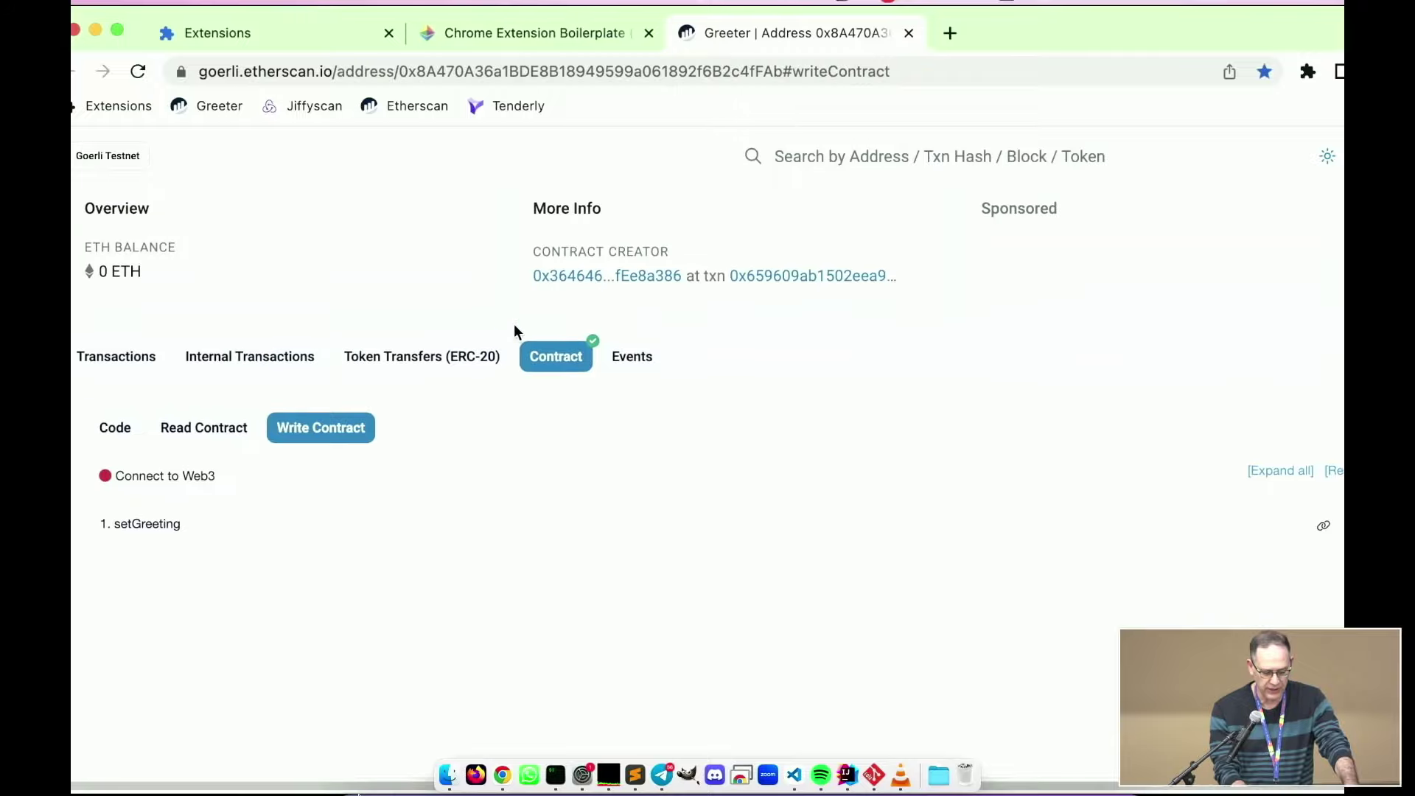
Examine the Greeter contract's source code in Greeter.sol, including its greet and setGreeting functions
click(545, 361)
scroll(461, 561, down, 2)
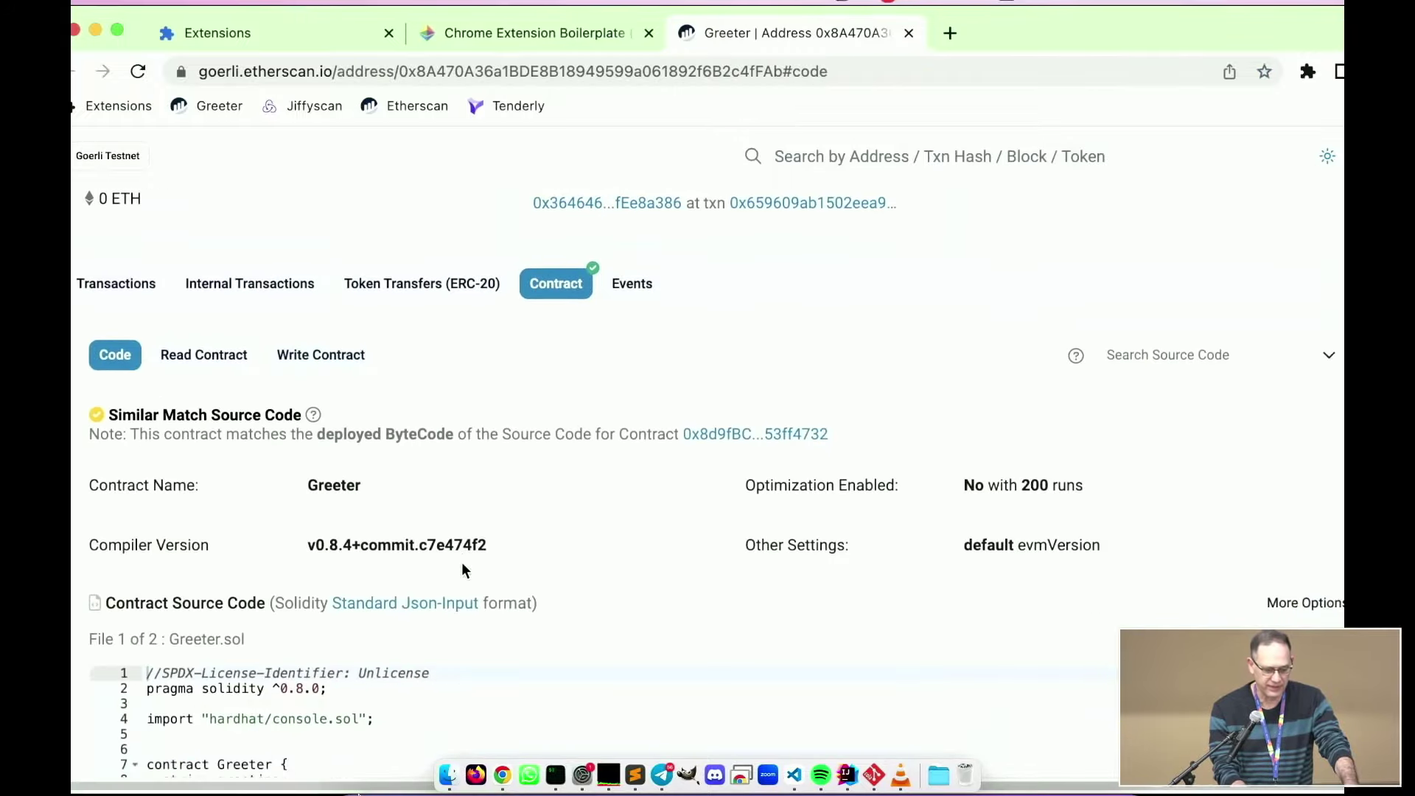
scroll(462, 564, down, 4)
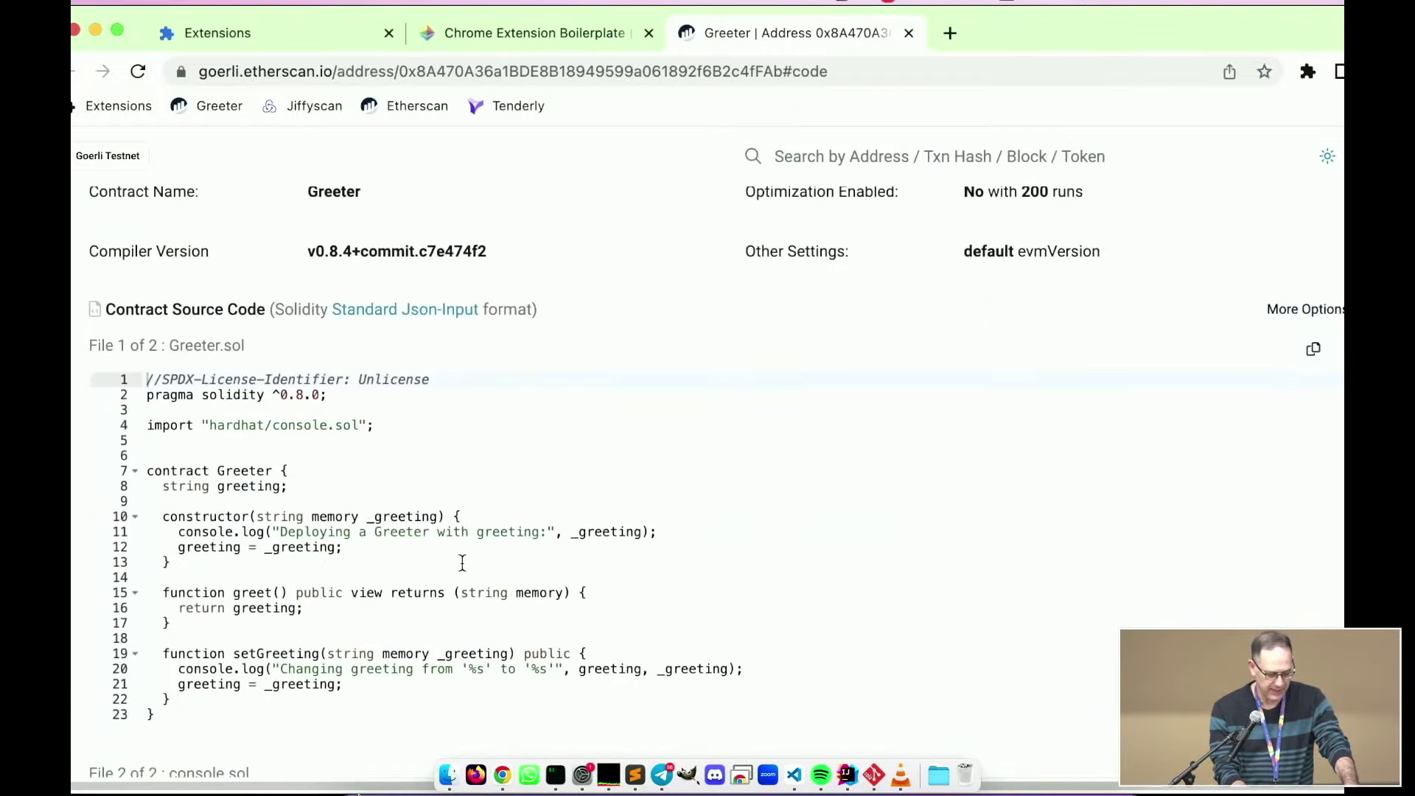
scroll(462, 563, down, 1)
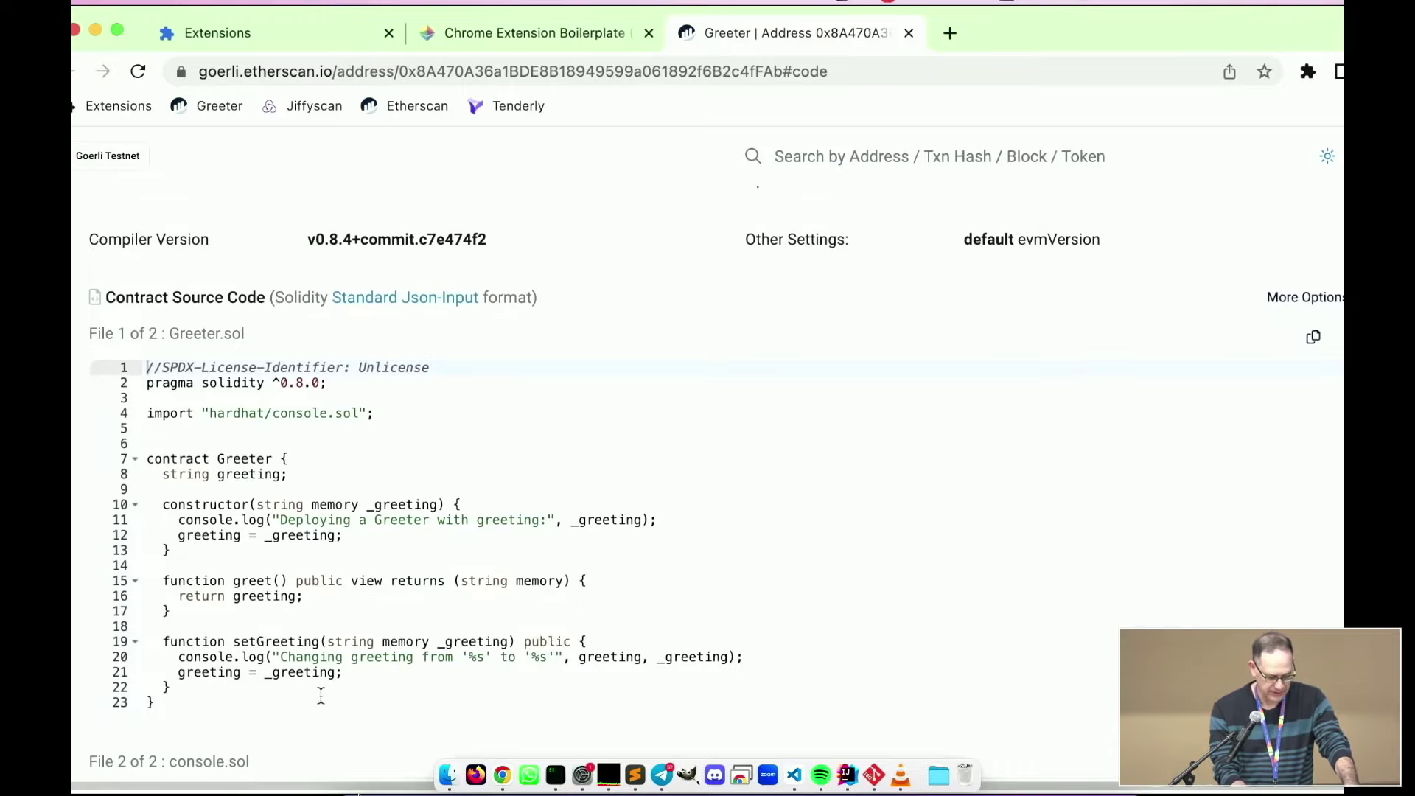
scroll(374, 538, up, 7)
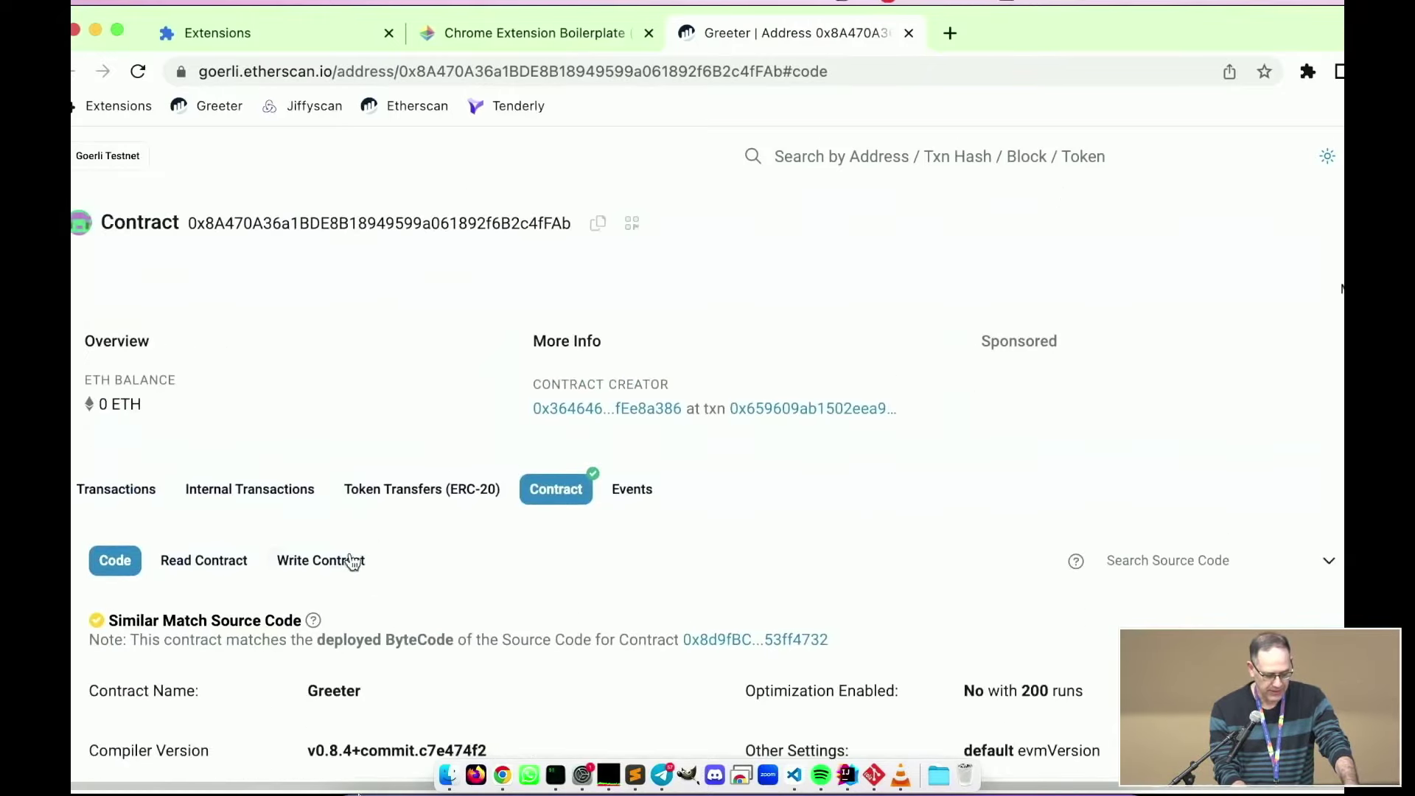
Connect the Greeter contract's write interface to the Trampoline Test account through the MetaMask wallet option and approve the connection request
click(351, 562)
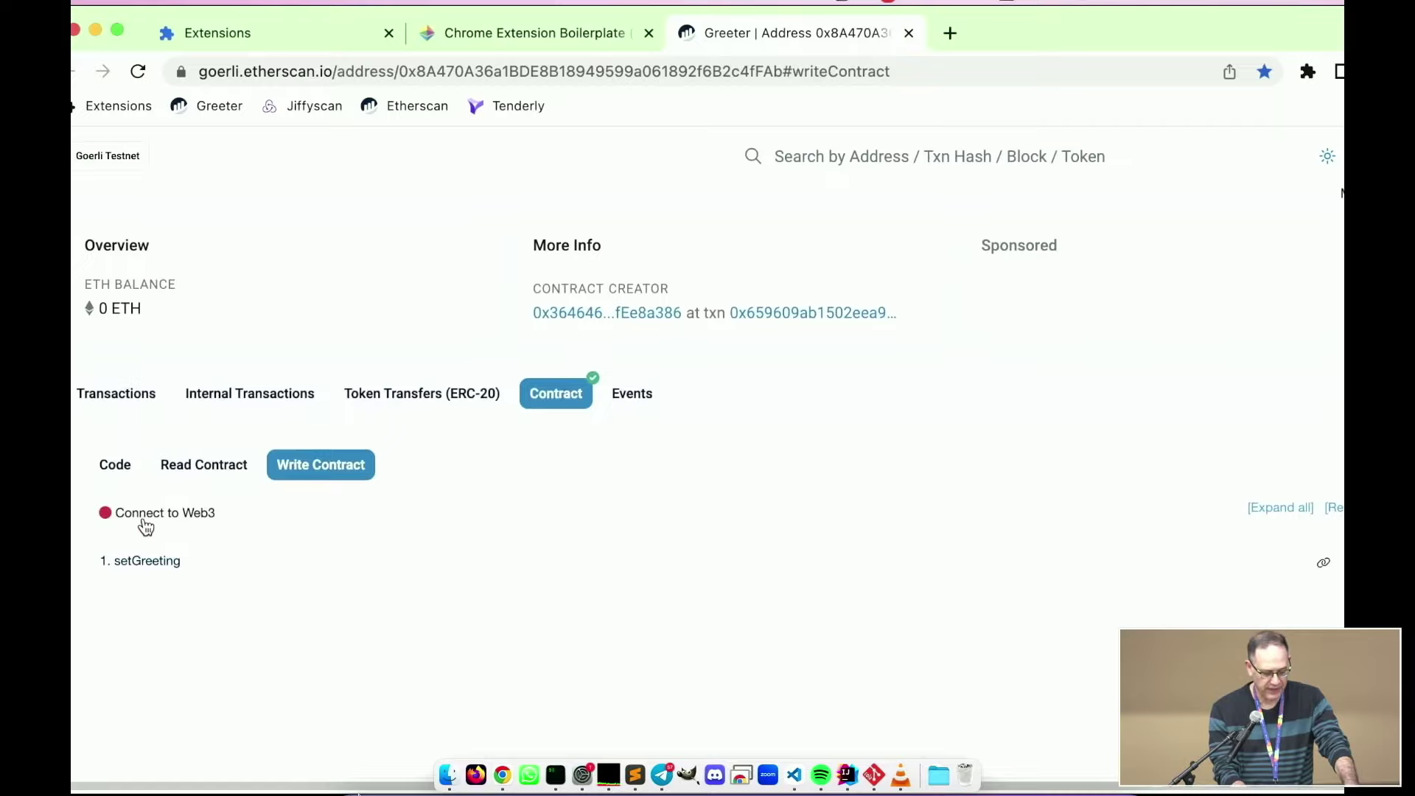
click(145, 525)
click(911, 254)
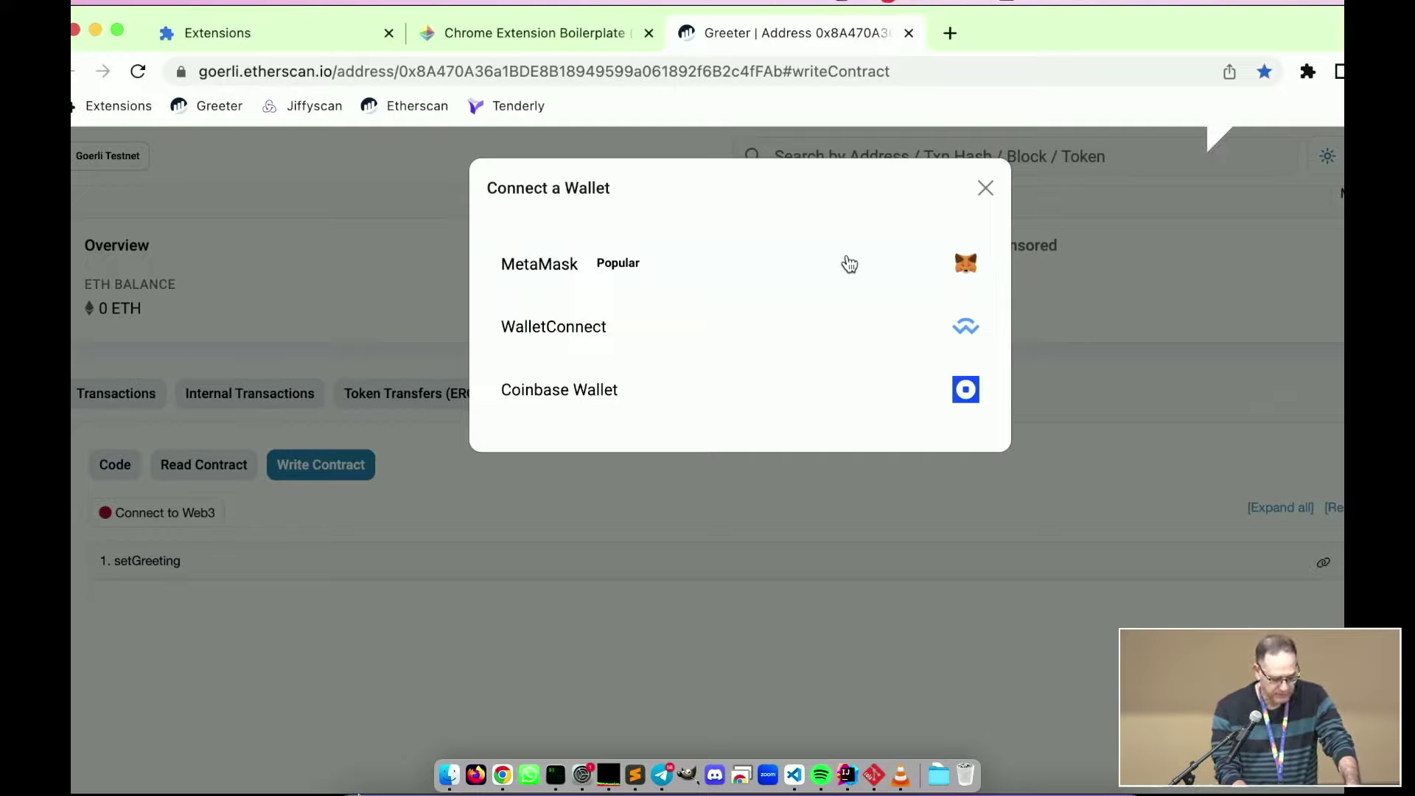
key(space)
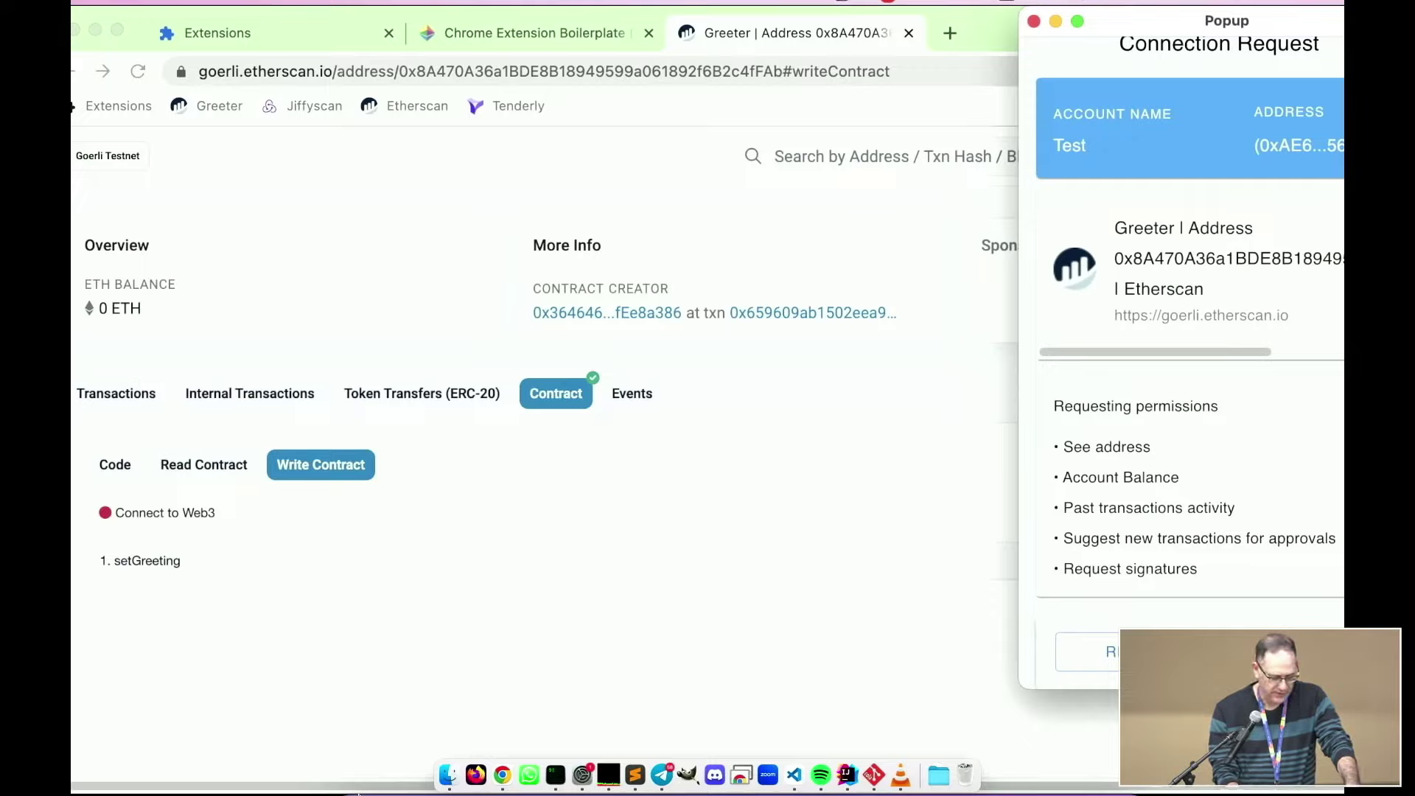
click(1262, 653)
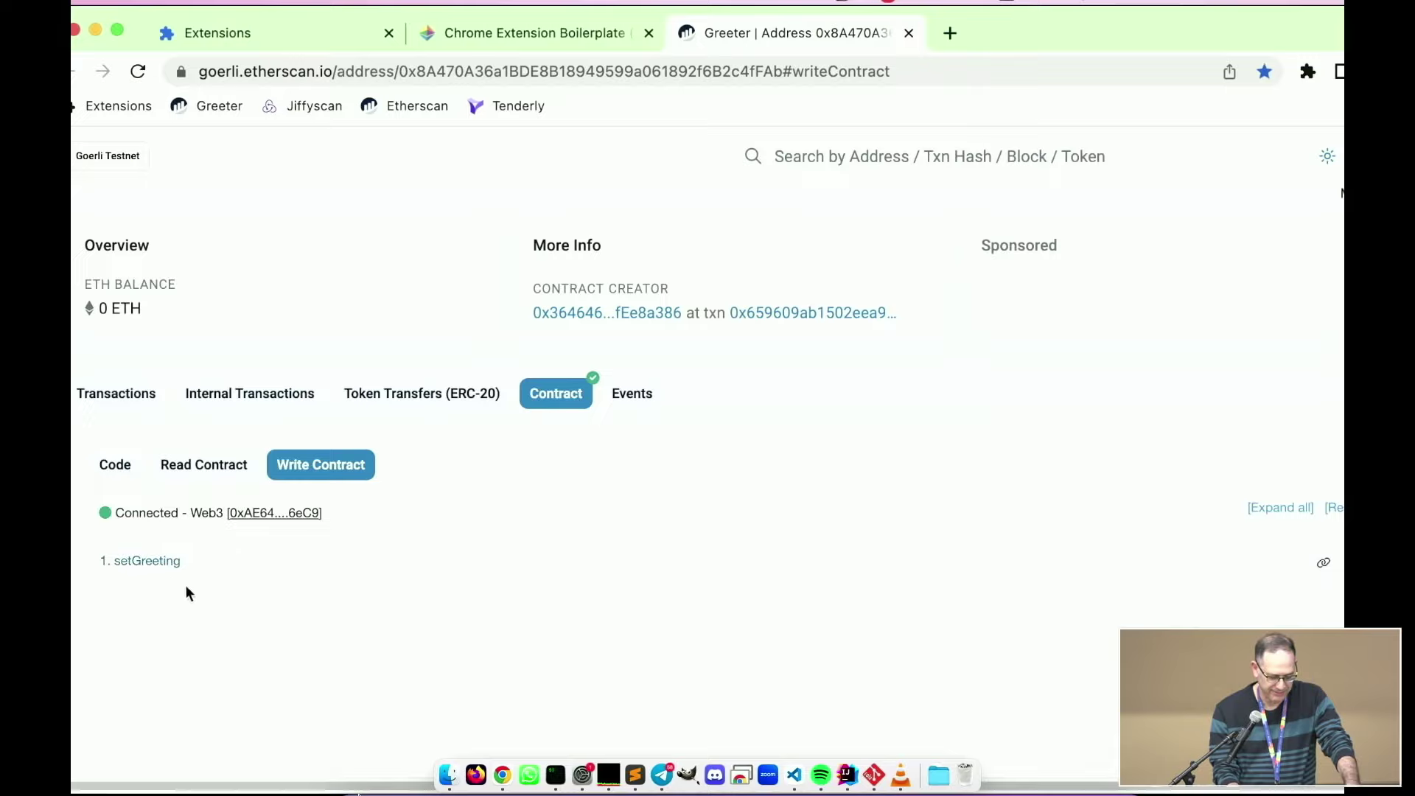
Submit a setGreeting write on the Greeter contract with the _greeting value "hello"
click(198, 567)
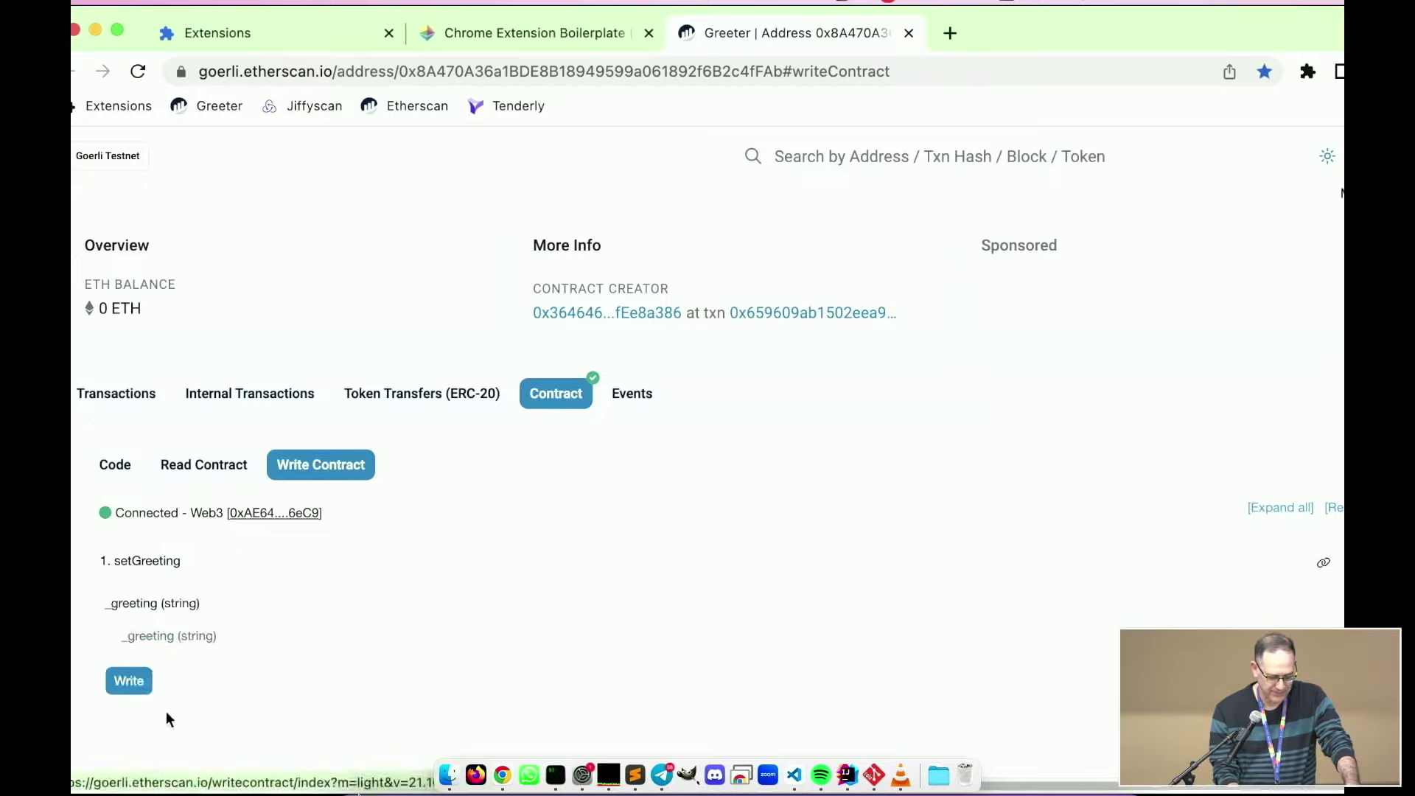
click(168, 635)
text(hello)
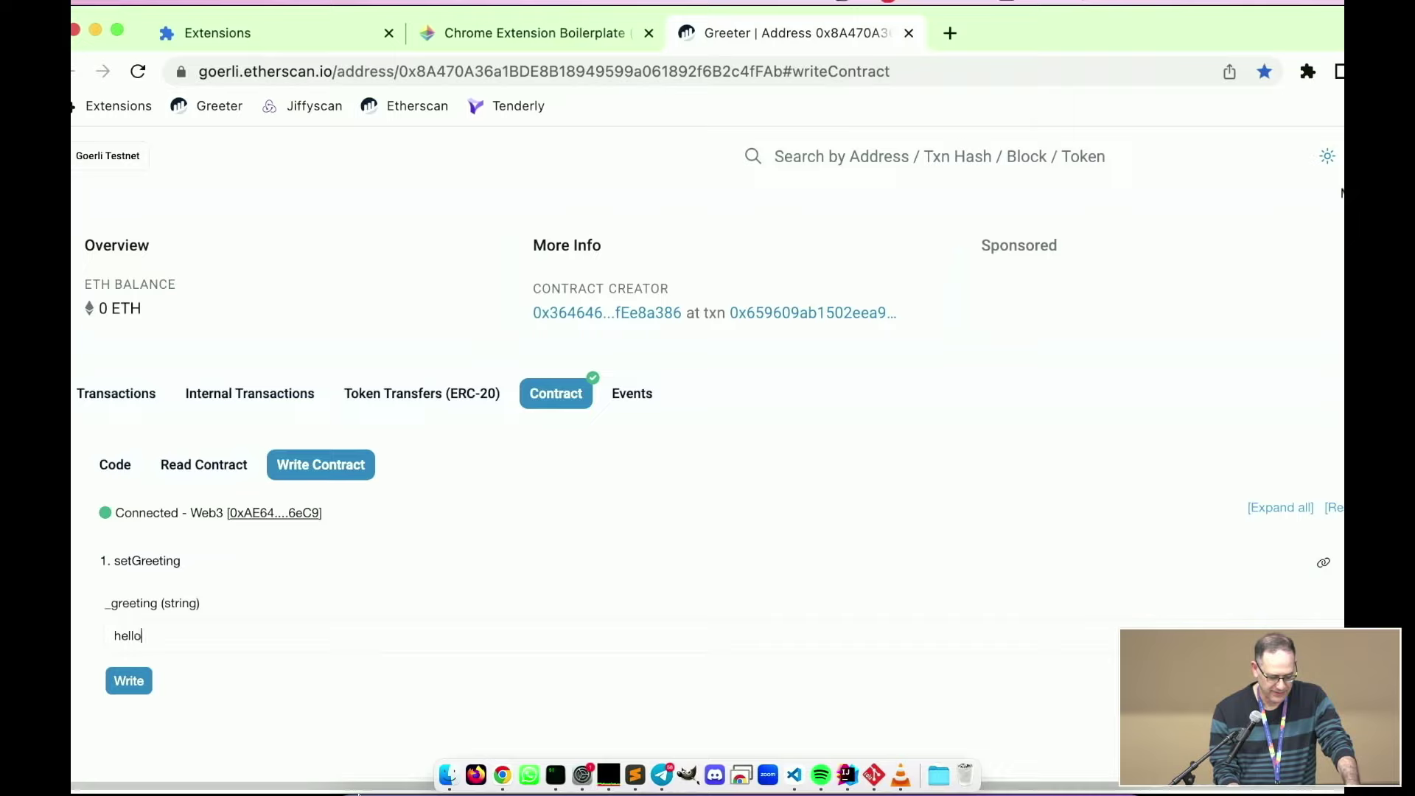
click(125, 692)
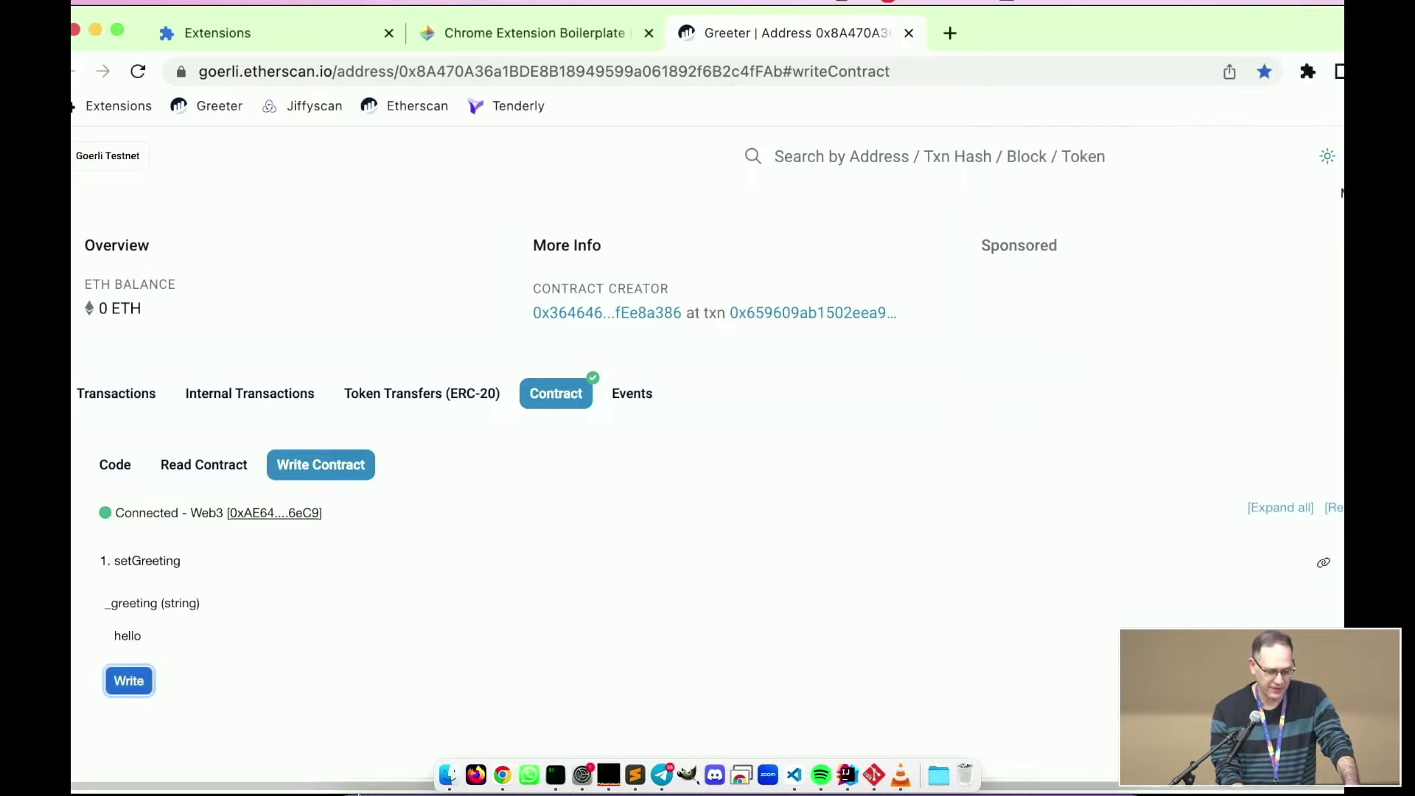
Switch to the terminal running node and check the log for the submitted UserOperation
key(super+Tab)
key(super+Tab)
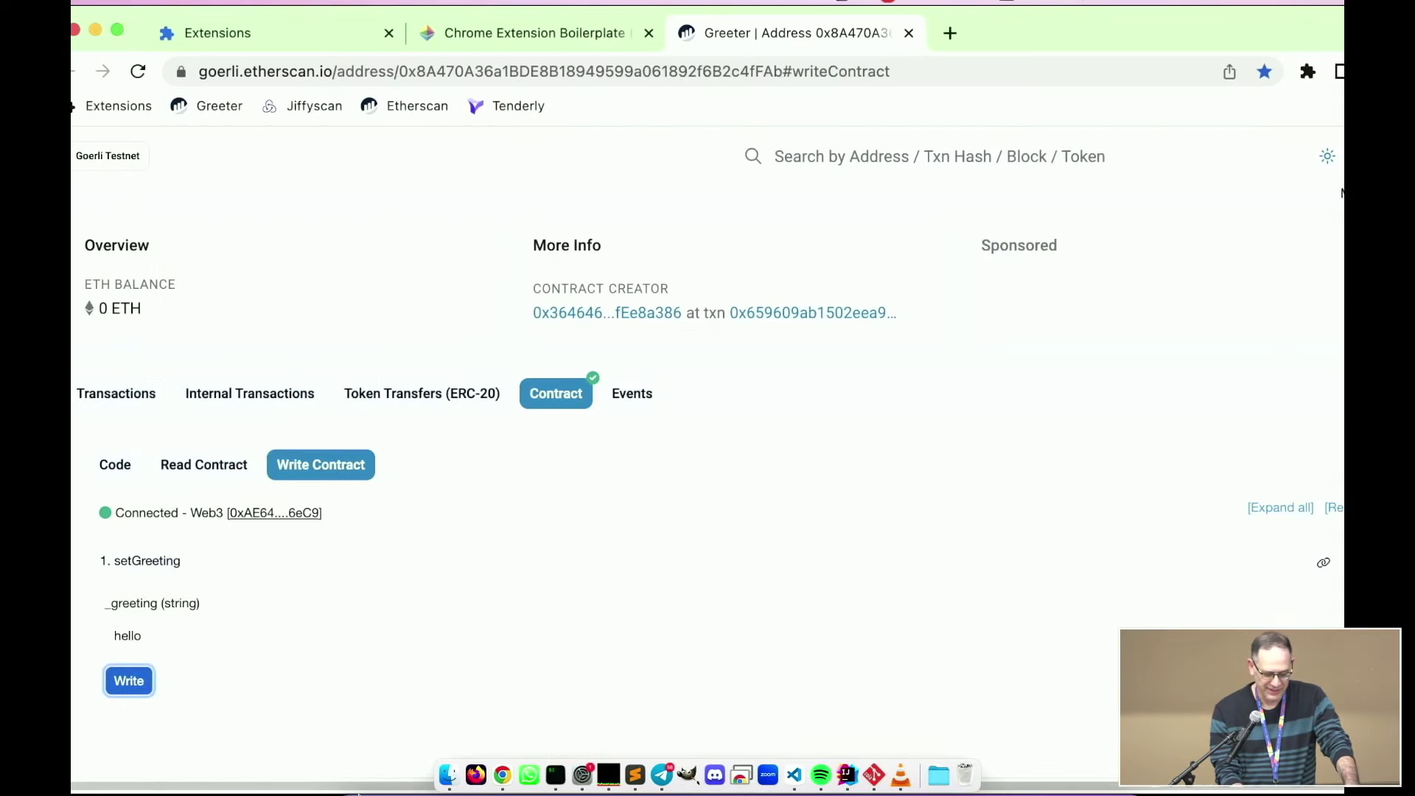
key(super+Tab)
key(super+Tab)
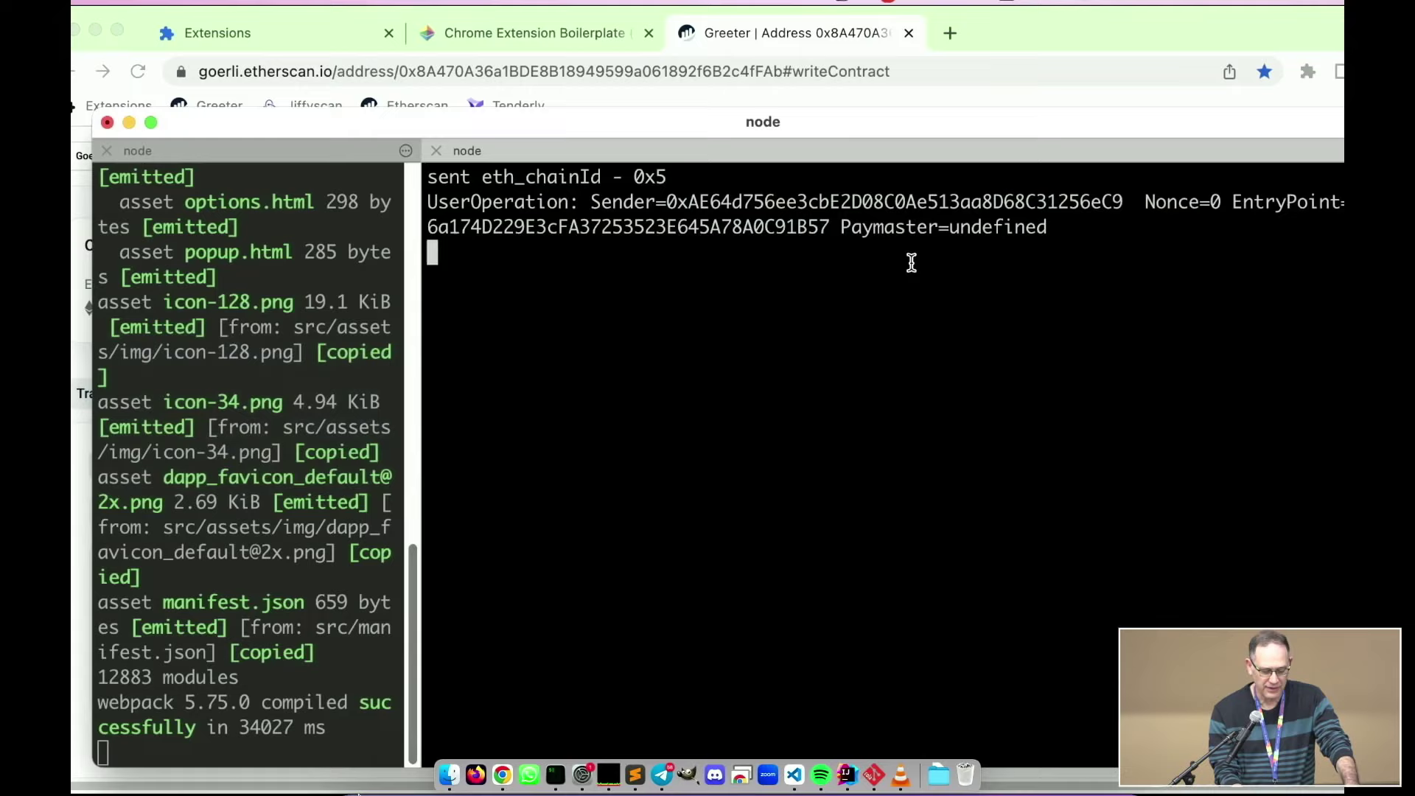
Switch back to Chrome, open the submitted setGreeting transaction from the Greeter contract page, and examine its status, addresses, transfers and fee
key(super+Tab)
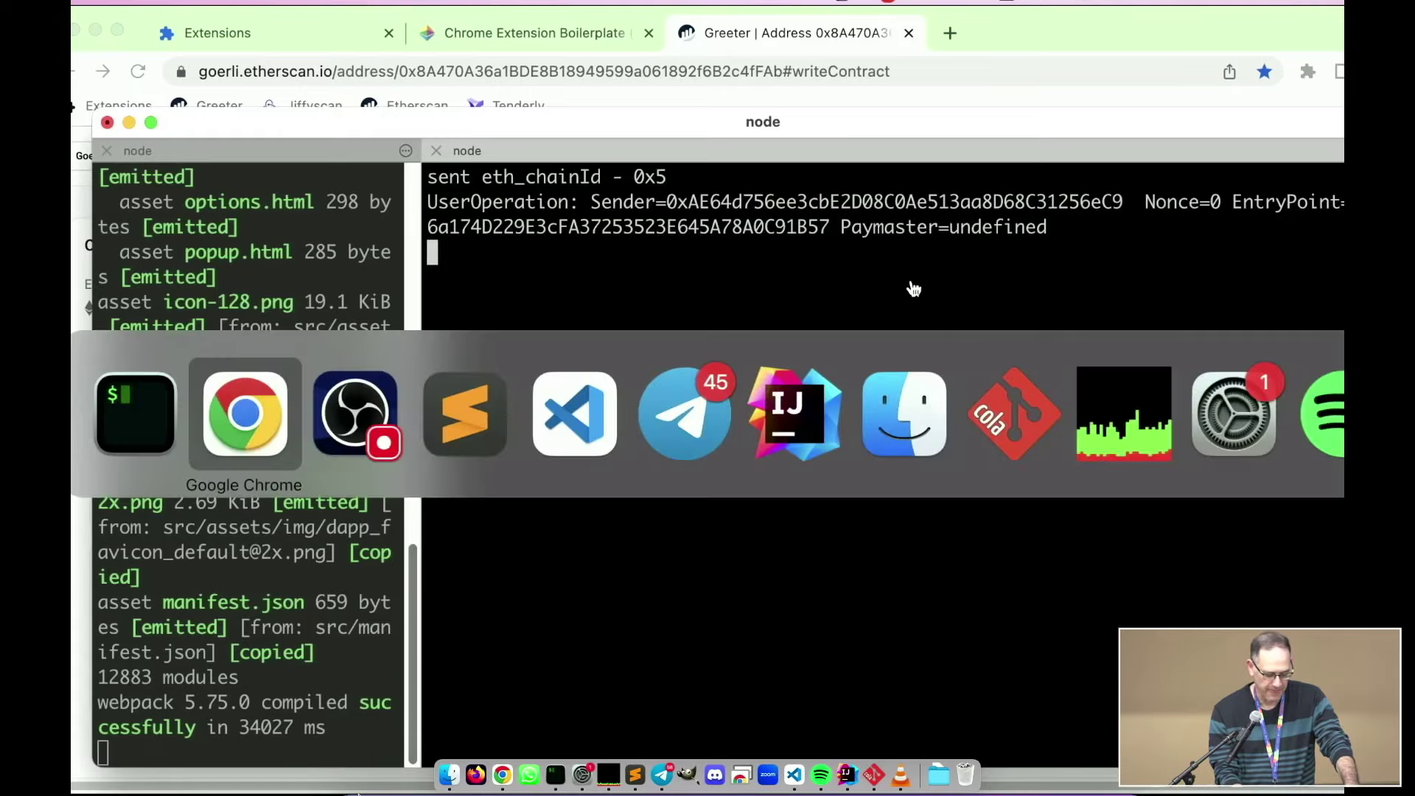
key(super+Tab)
key(super+shift+Tab)
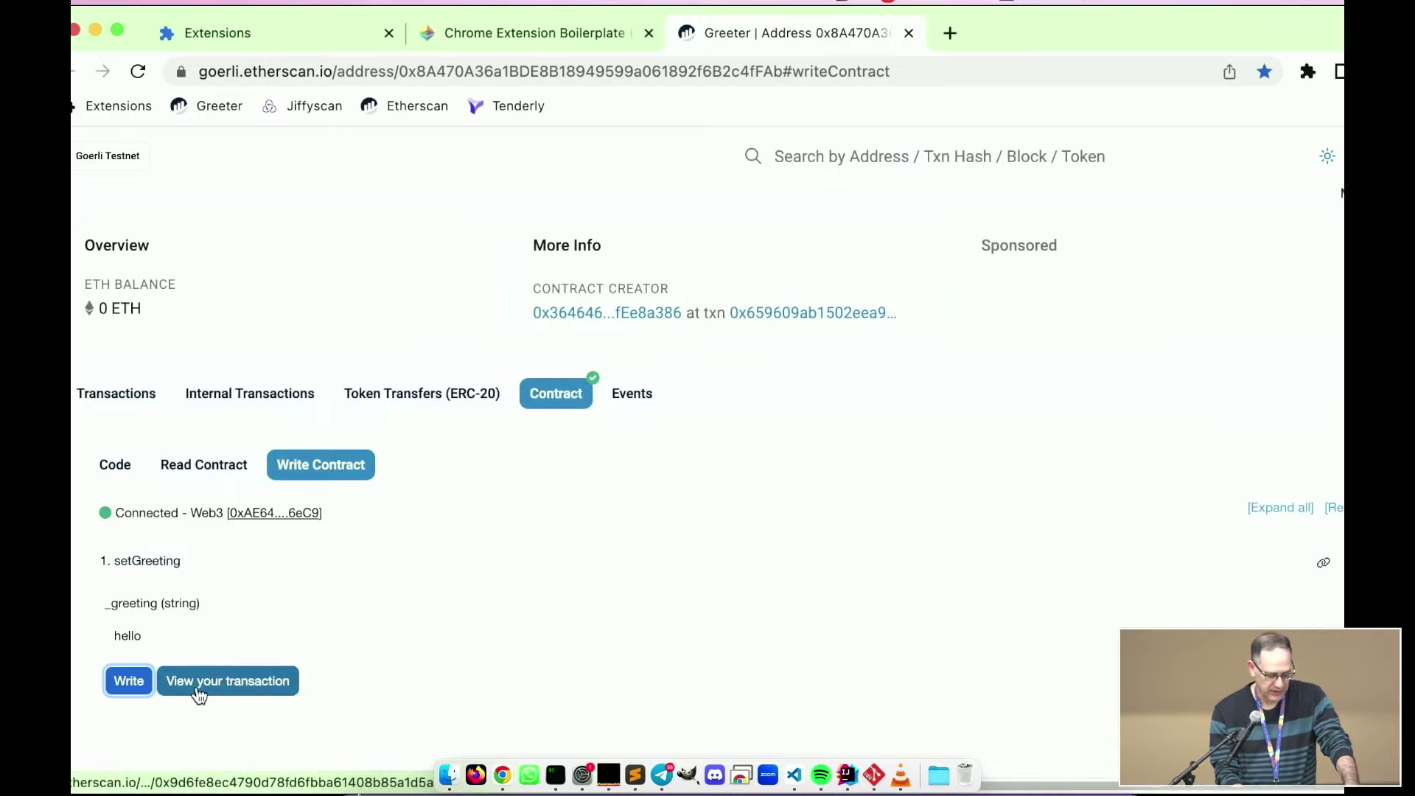
click(205, 682)
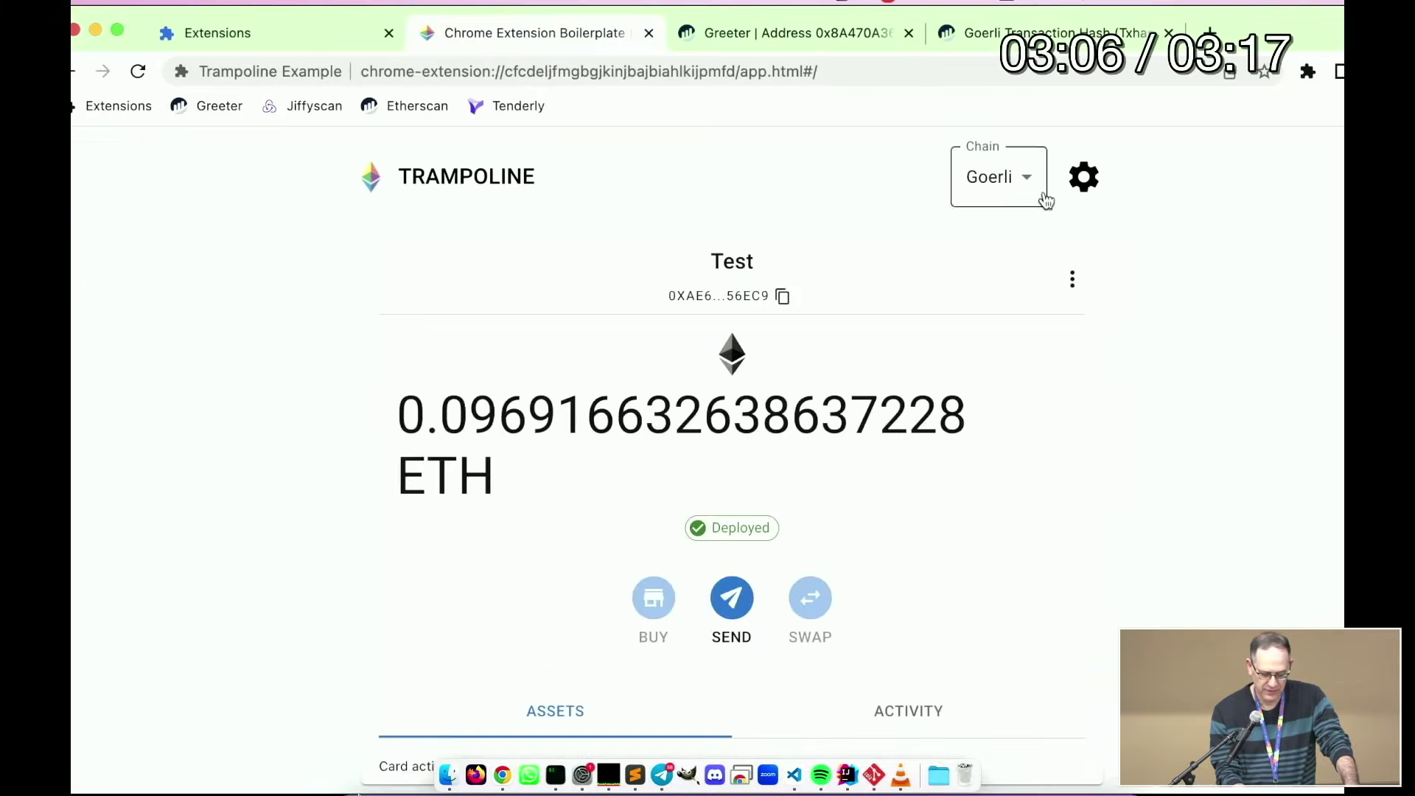
click(1045, 33)
scroll(745, 441, down, 5)
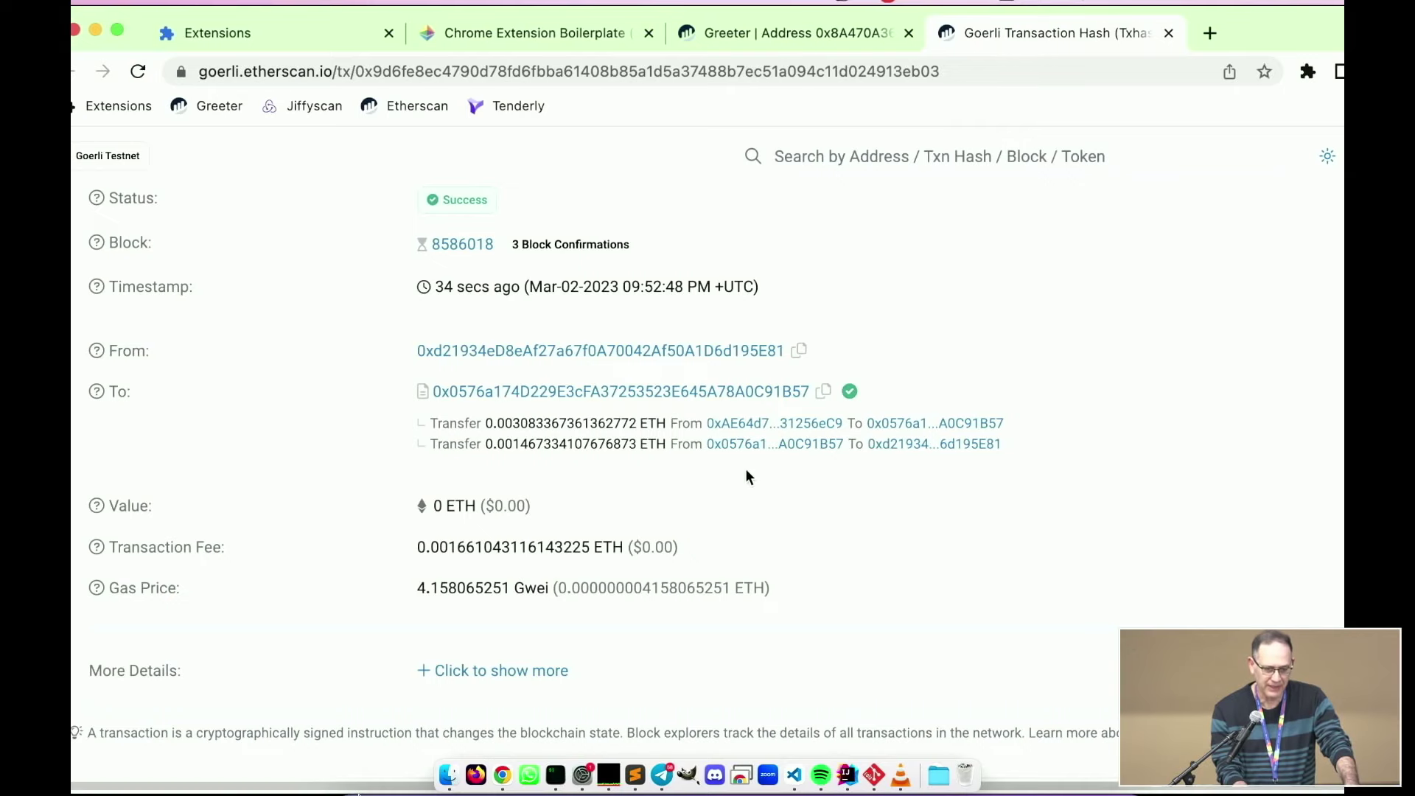
click(1020, 783)
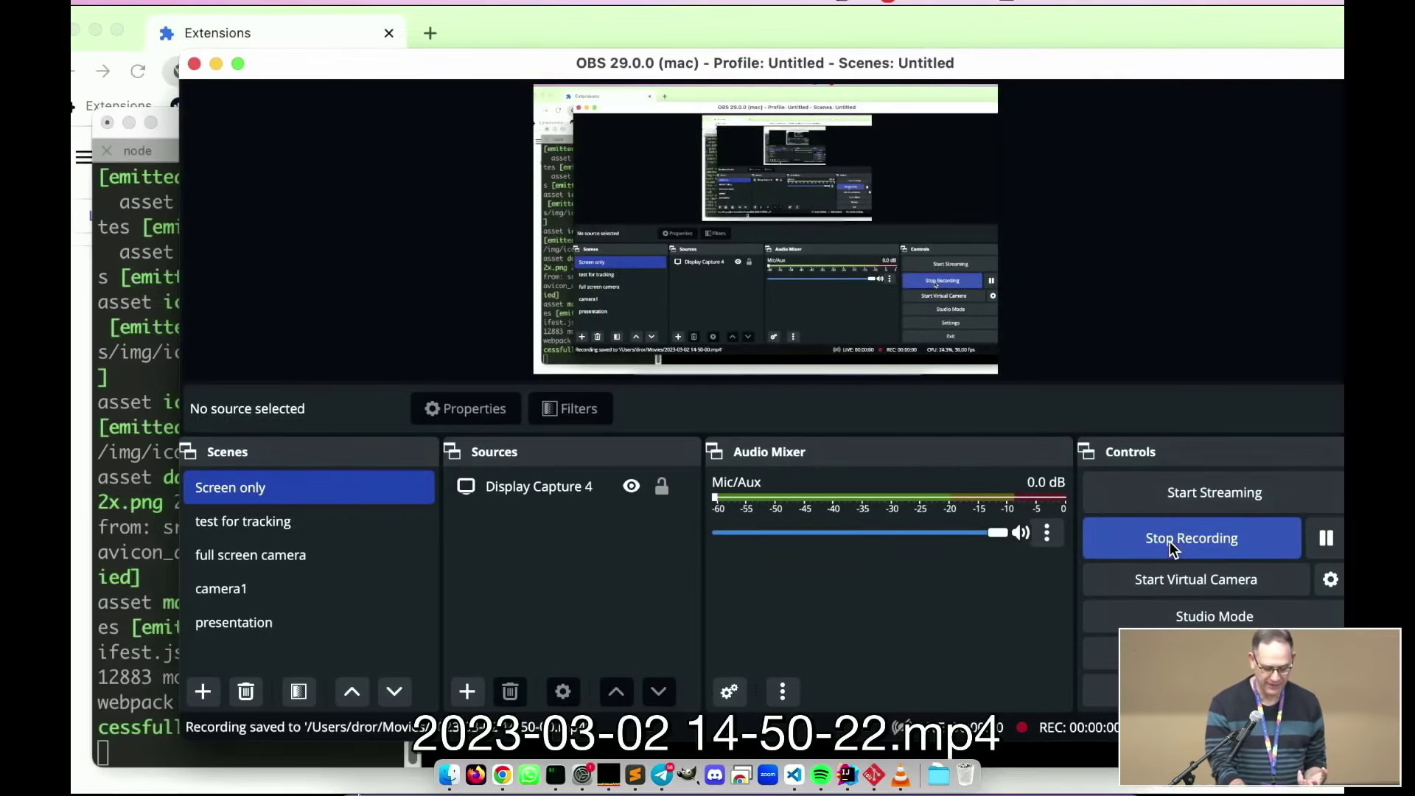
key(super+Tab)
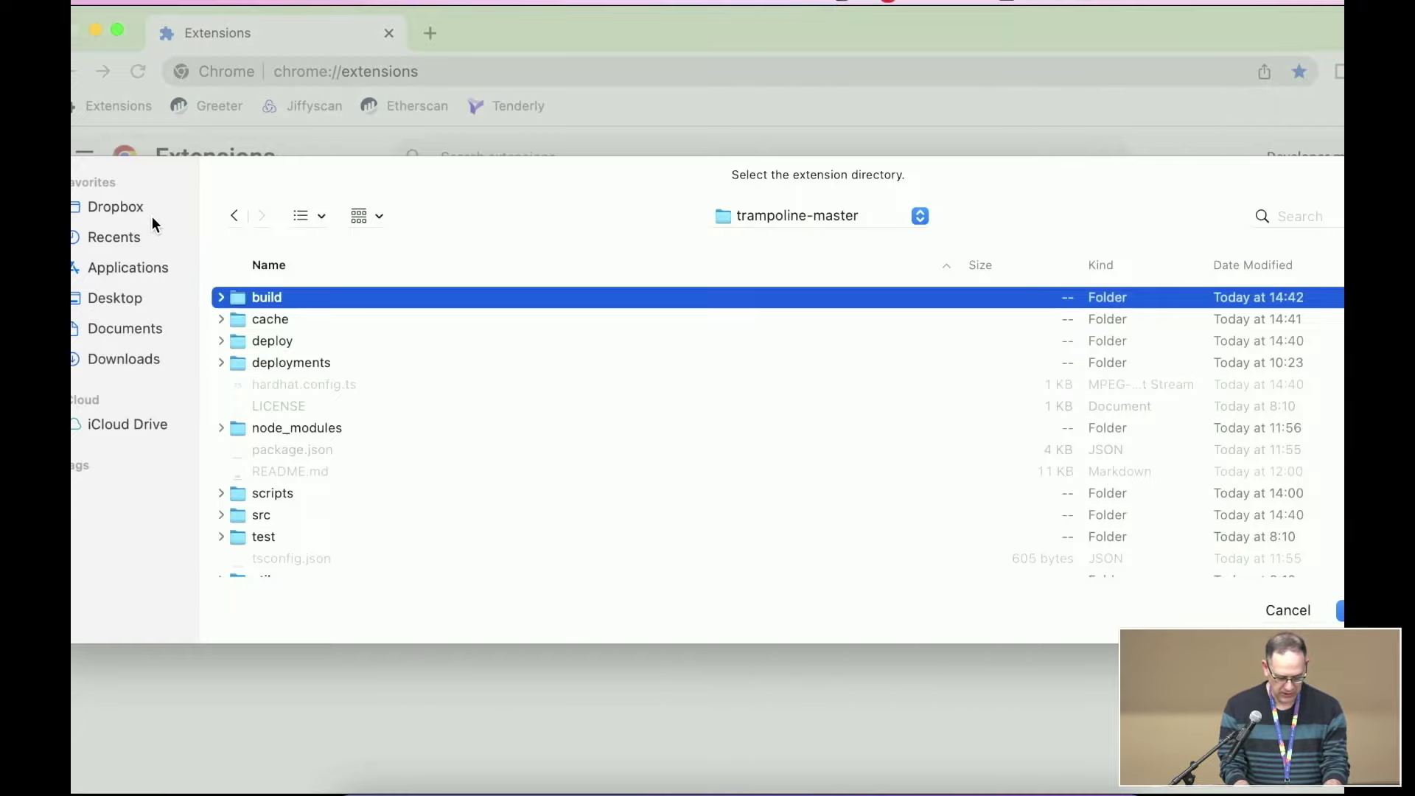
key(Escape)
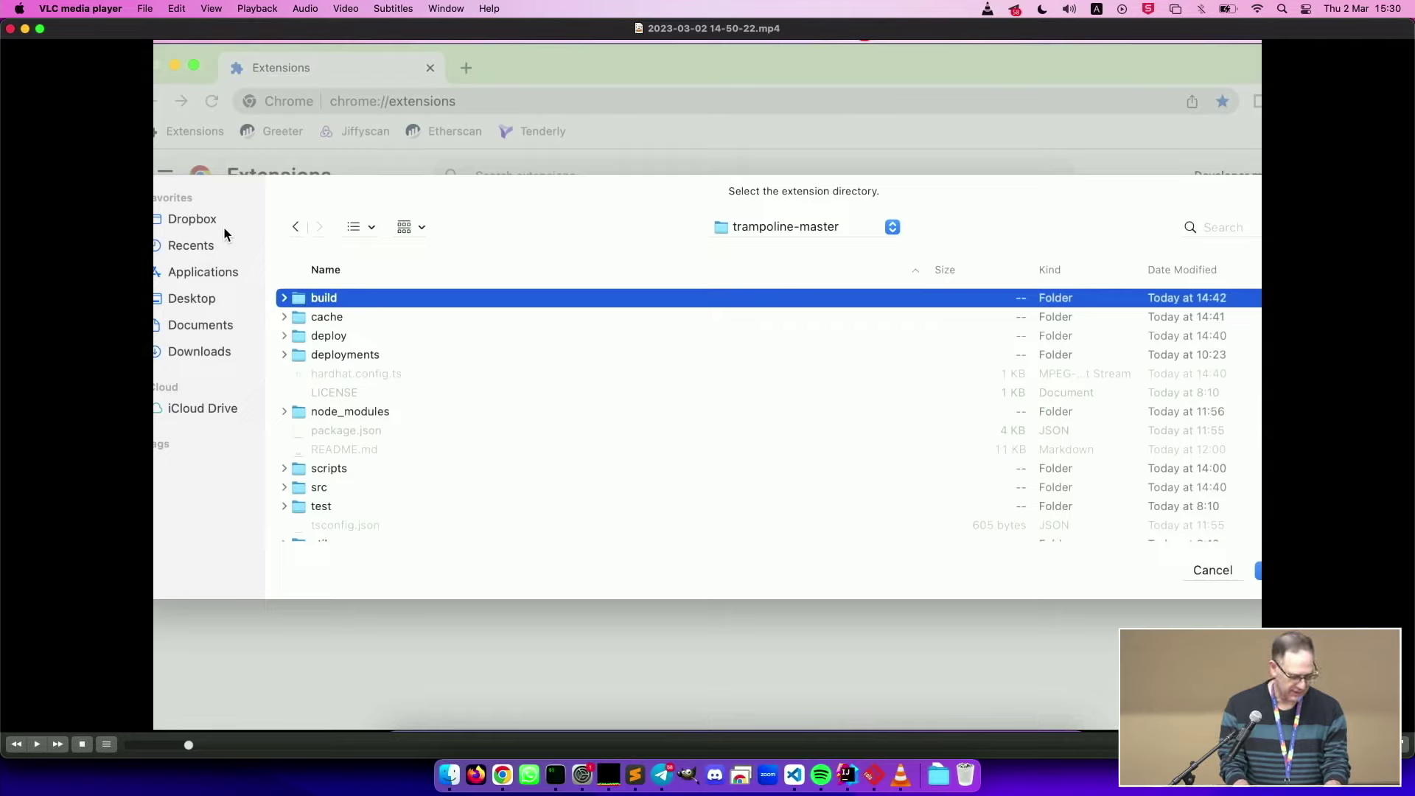